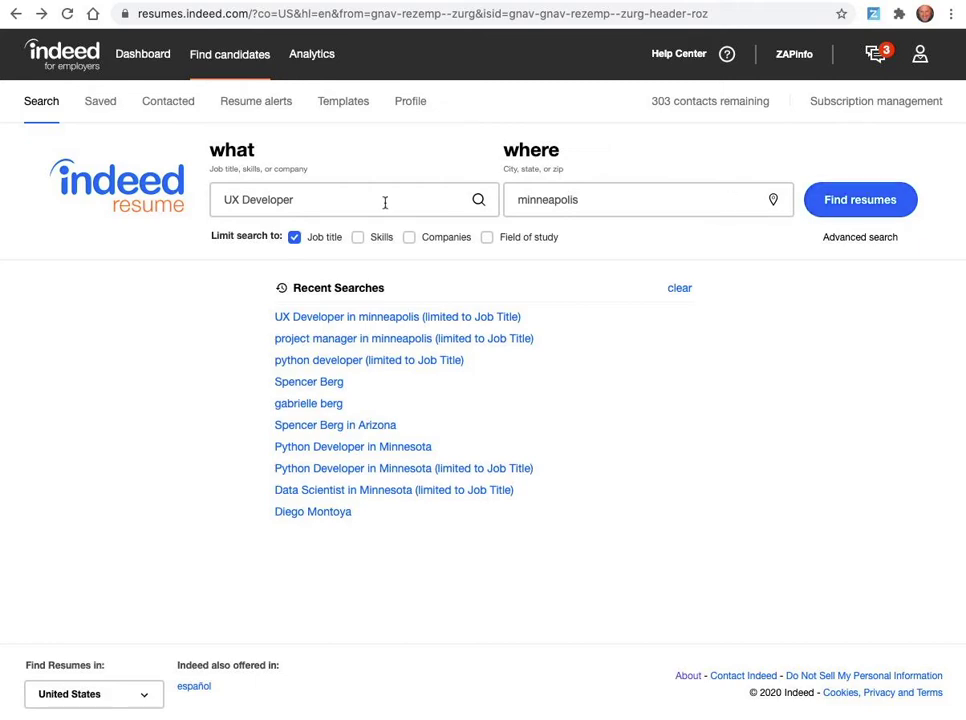
# - Run the UX Developer resume search for Minneapolis and scroll through the 21 results
pyautogui.click(872, 207)
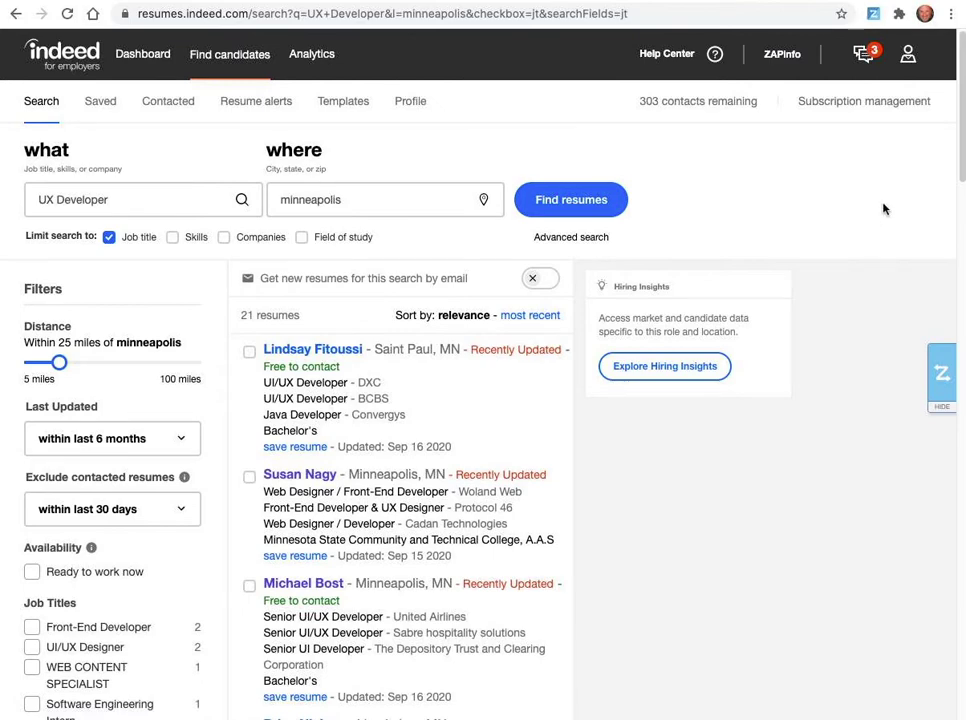
pyautogui.scroll(-3, 884, 212)
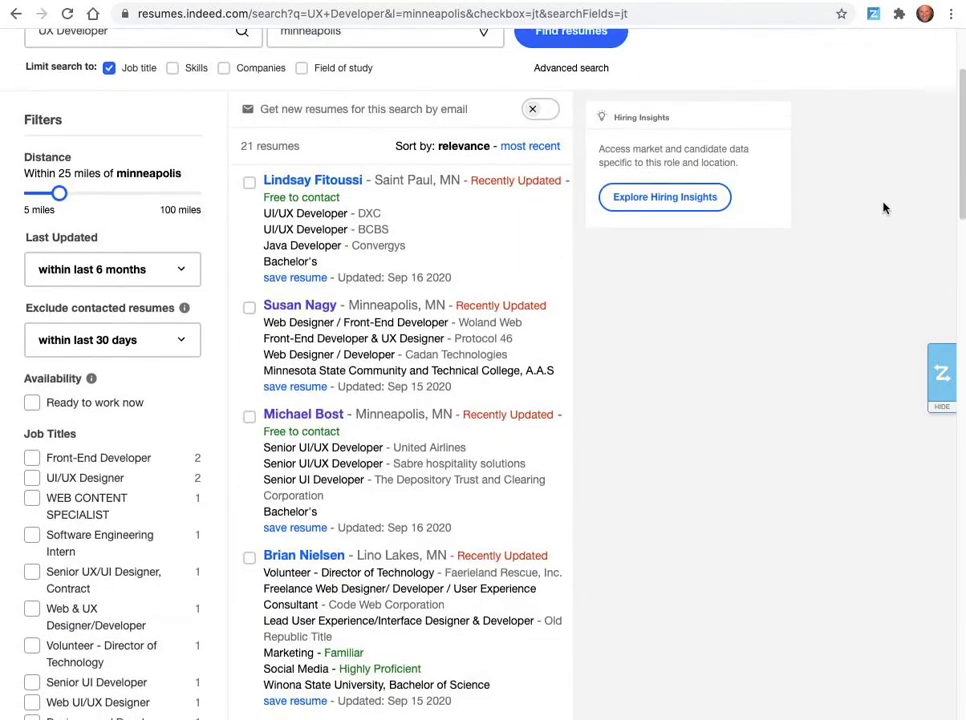
pyautogui.scroll(-2, 884, 208)
pyautogui.scroll(-1, 884, 208)
pyautogui.scroll(-2, 884, 208)
pyautogui.scroll(8, 884, 208)
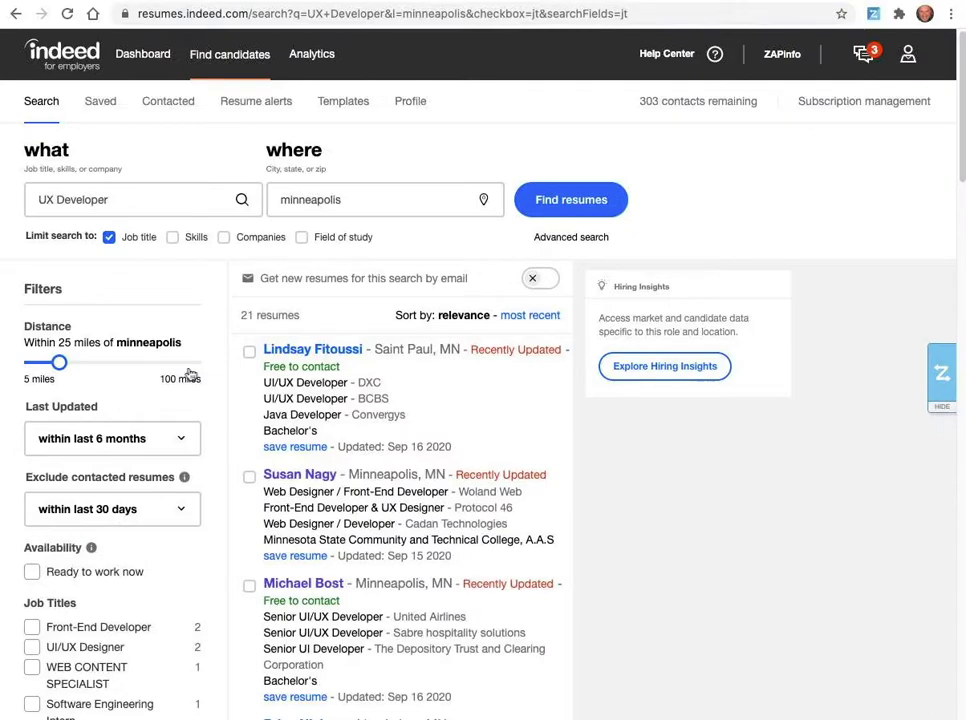
# - Preview five candidates' resumes one after another in the right pane
pyautogui.click(420, 385)
pyautogui.click(815, 250)
pyautogui.scroll(-1, 790, 232)
pyautogui.click(431, 382)
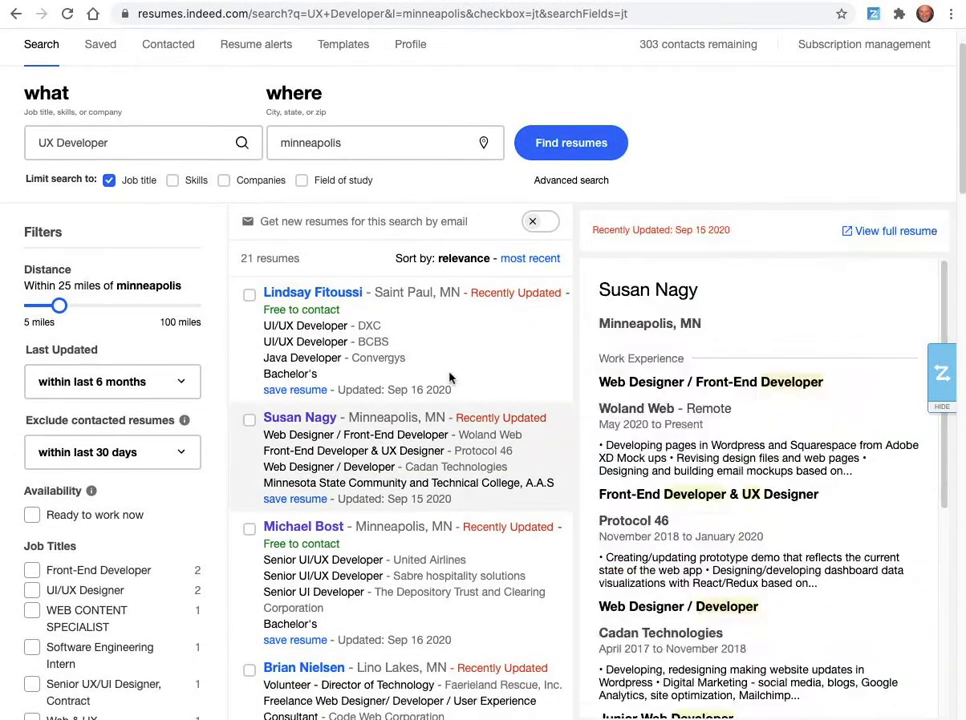
pyautogui.click(393, 428)
pyautogui.click(375, 553)
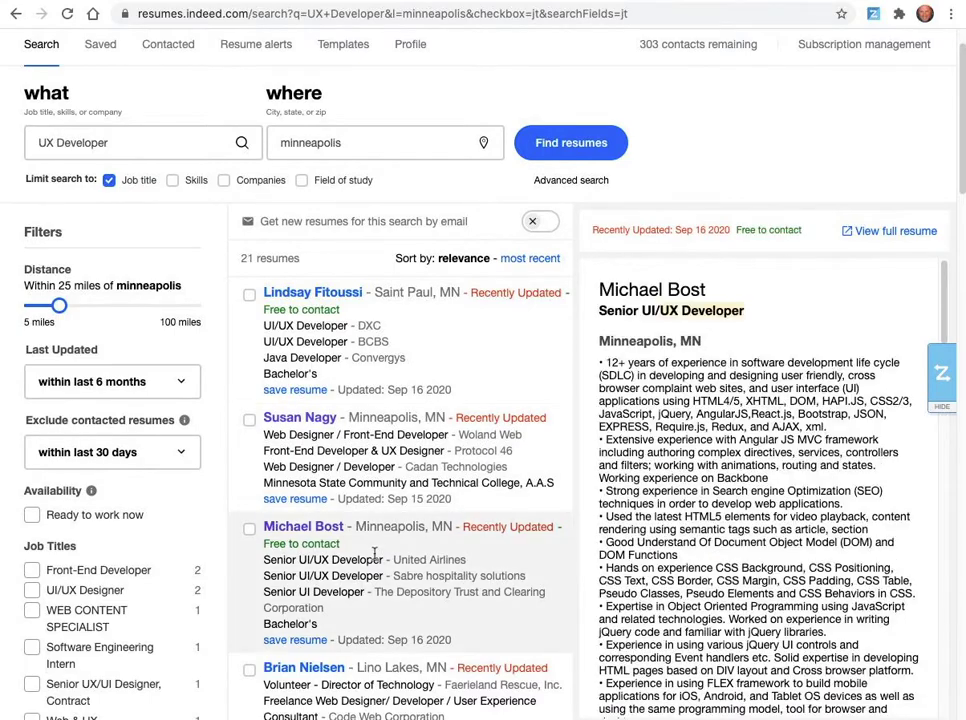
pyautogui.scroll(-4, 396, 603)
pyautogui.click(397, 558)
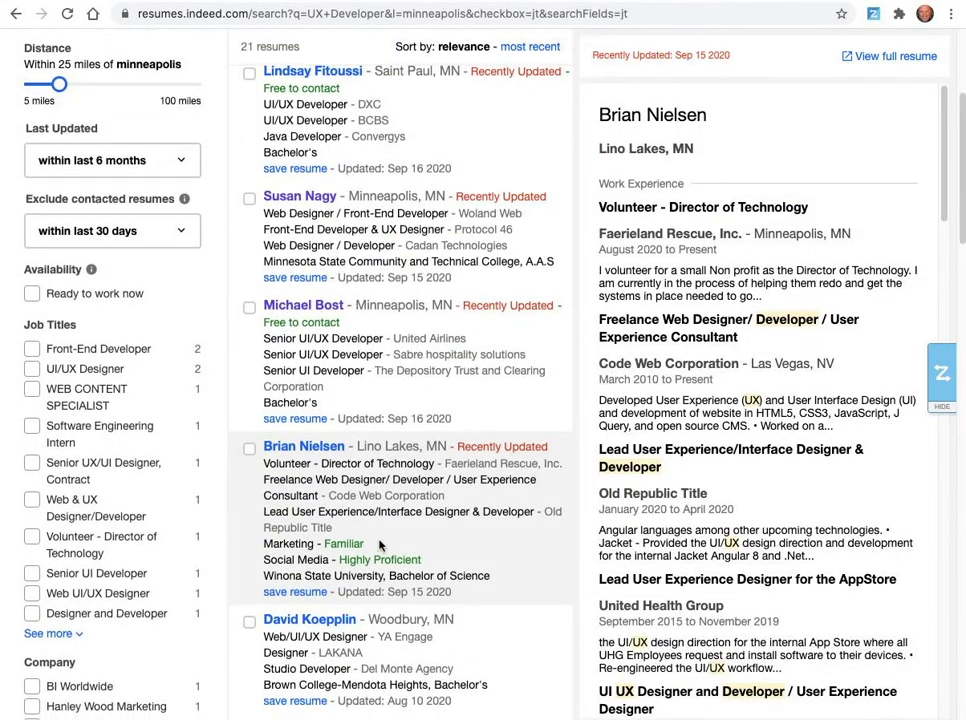
pyautogui.scroll(-3, 380, 550)
pyautogui.click(306, 462)
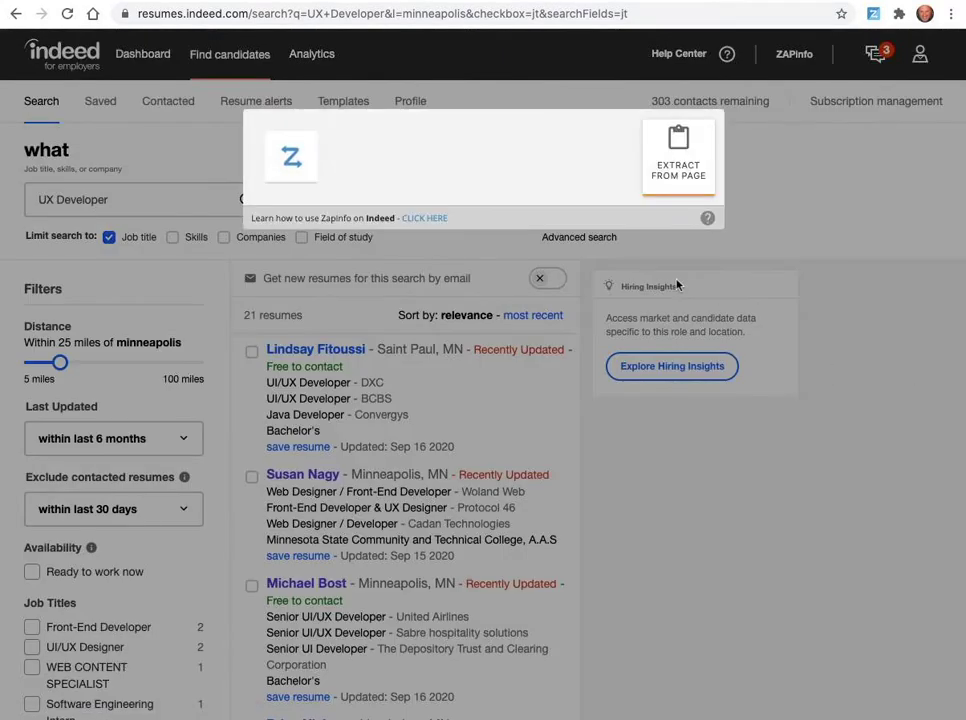
# - Start ZapInfo's page extraction and select three candidates (3 of 21)
pyautogui.click(680, 165)
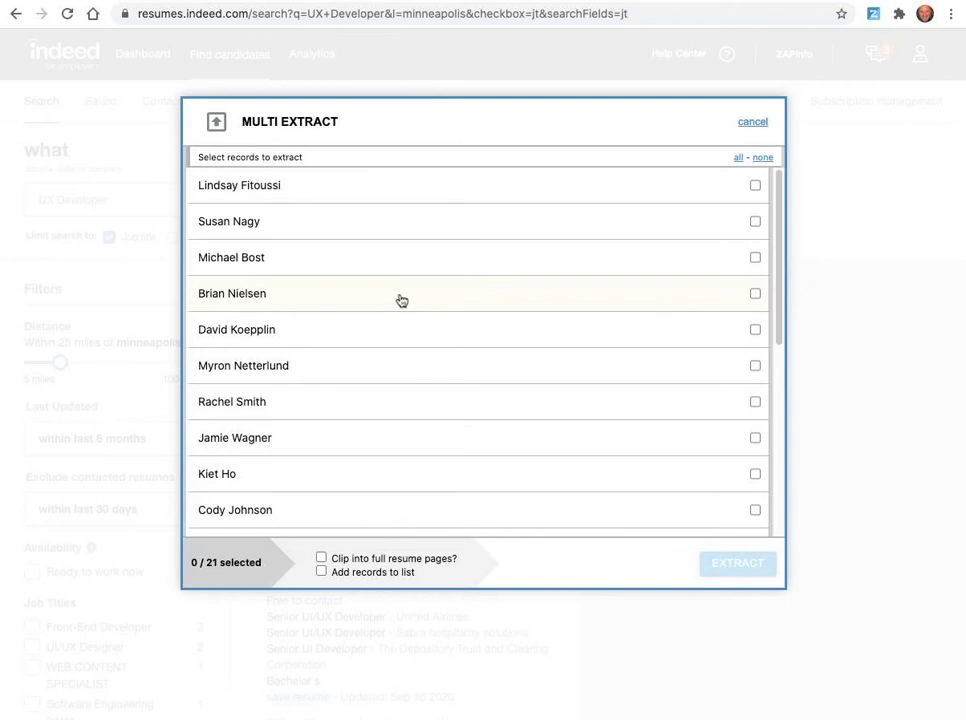
pyautogui.click(755, 257)
pyautogui.click(755, 294)
pyautogui.click(755, 329)
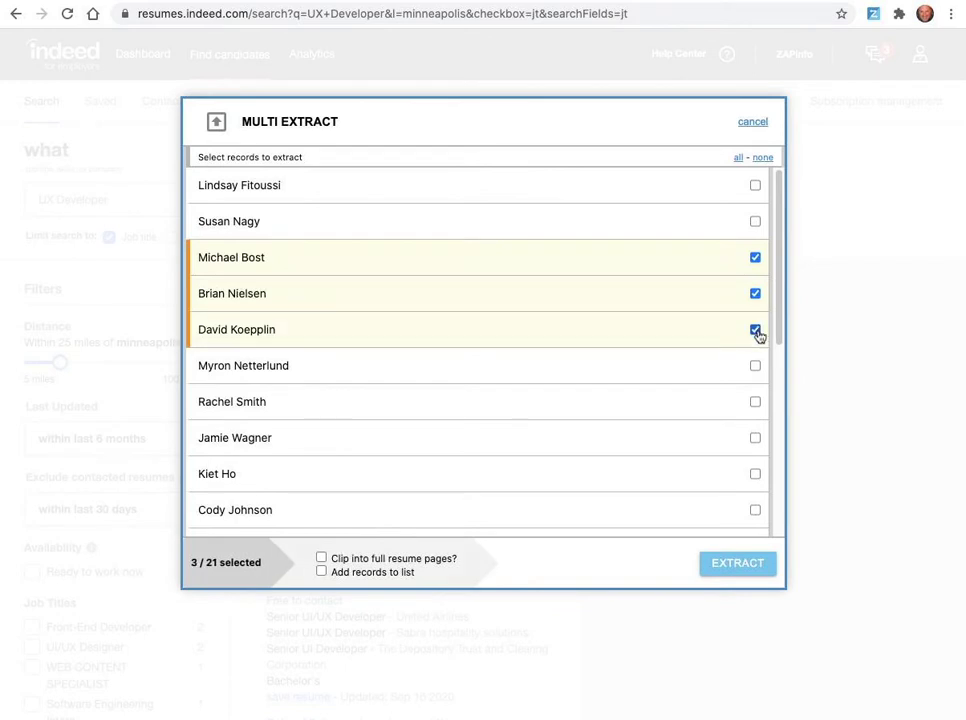
# - Clip the selected records as full resume pages into a list named 'UX Designers'
pyautogui.click(321, 558)
pyautogui.click(321, 572)
pyautogui.click(544, 562)
pyautogui.write('UX Designers')
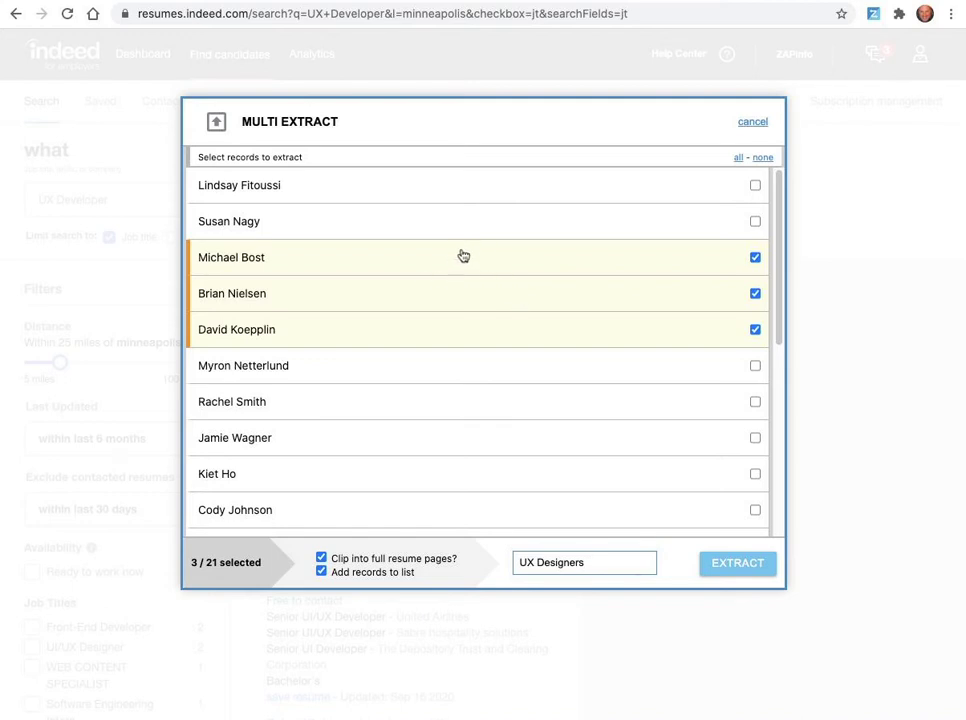
# - Extract the three selected records with a 5-second wait between page loads
pyautogui.click(731, 565)
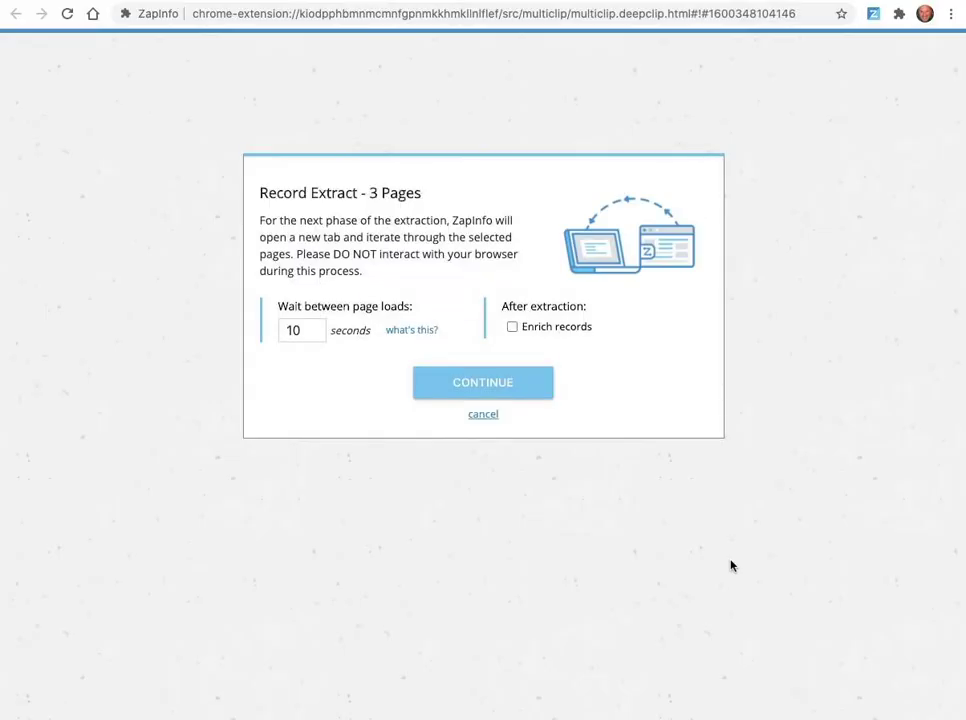
pyautogui.moveTo(296, 330)
pyautogui.doubleClick(312, 337)
pyautogui.click(312, 337)
pyautogui.write('5')
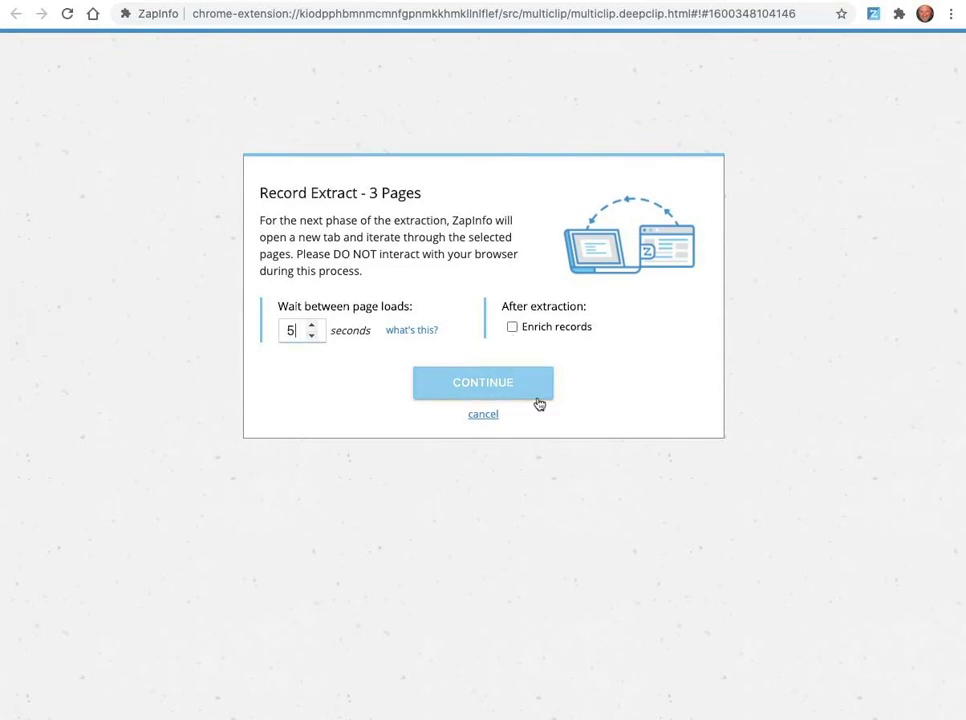
pyautogui.click(497, 388)
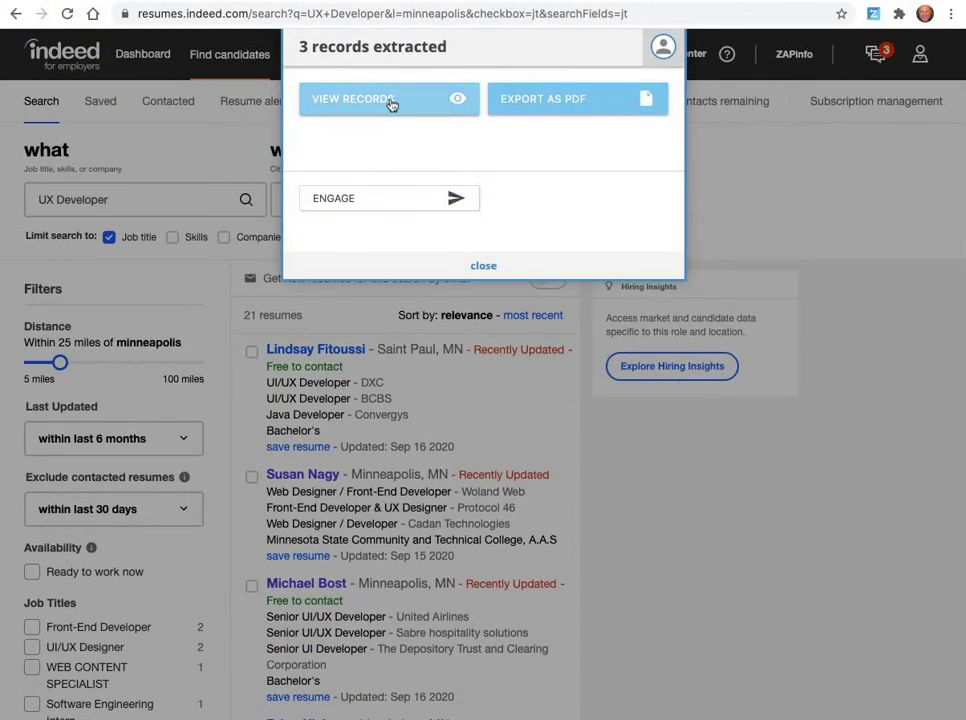
# - Open the Zapboard and the first extracted candidate's full record, scrolling through it
pyautogui.click(392, 101)
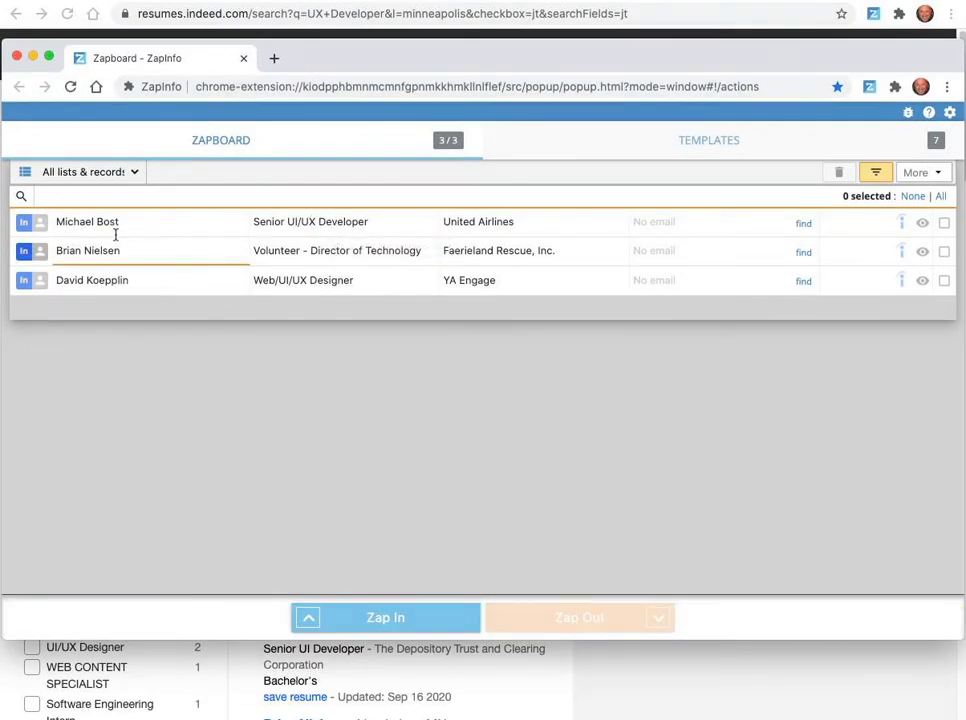
pyautogui.click(41, 226)
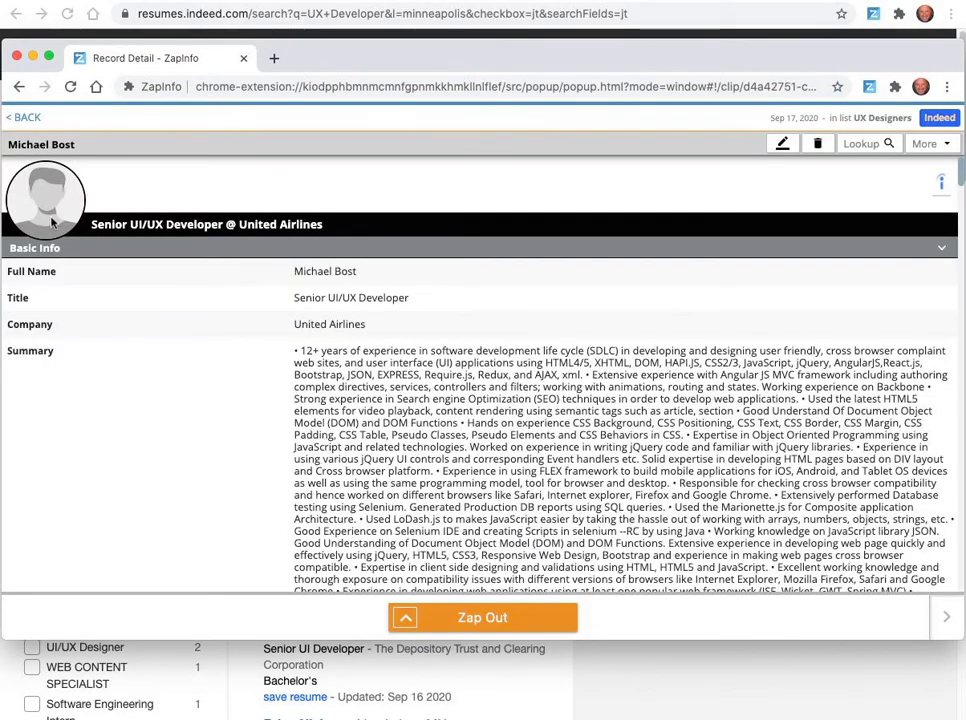
pyautogui.scroll(-5, 385, 362)
pyautogui.scroll(-5, 385, 362)
pyautogui.scroll(-5, 385, 362)
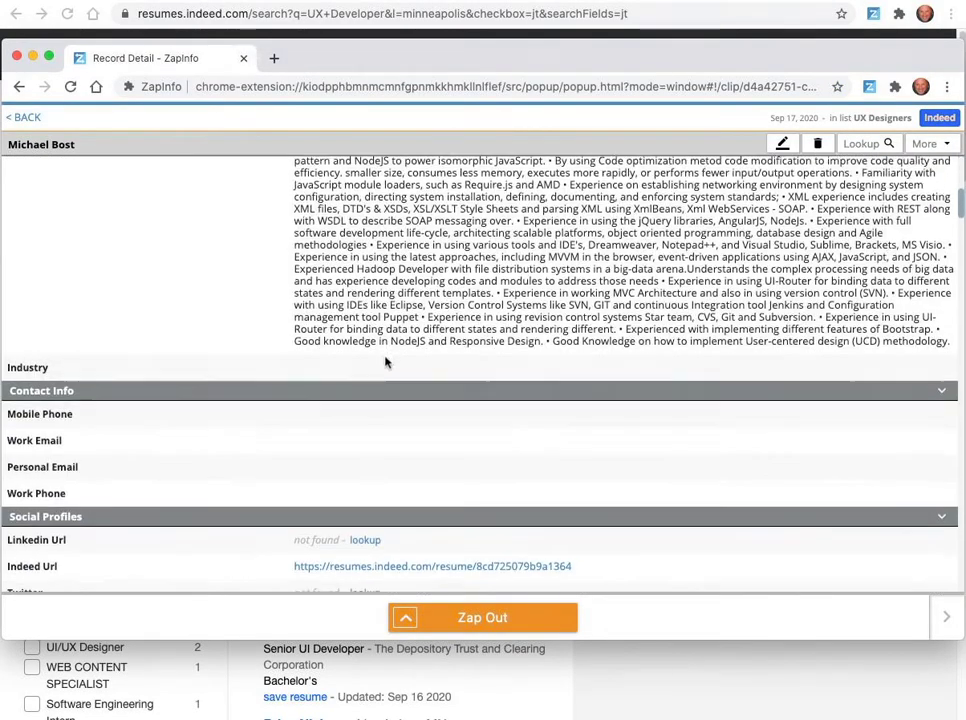
pyautogui.scroll(-2, 385, 362)
pyautogui.scroll(-1, 385, 362)
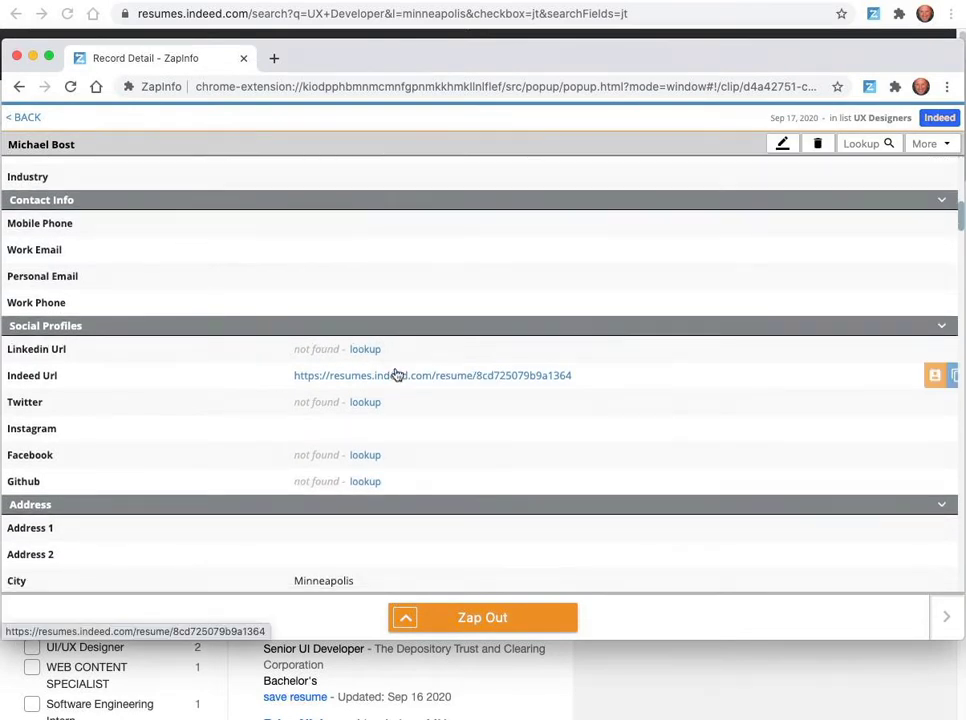
pyautogui.scroll(-2, 398, 375)
pyautogui.scroll(-1, 398, 375)
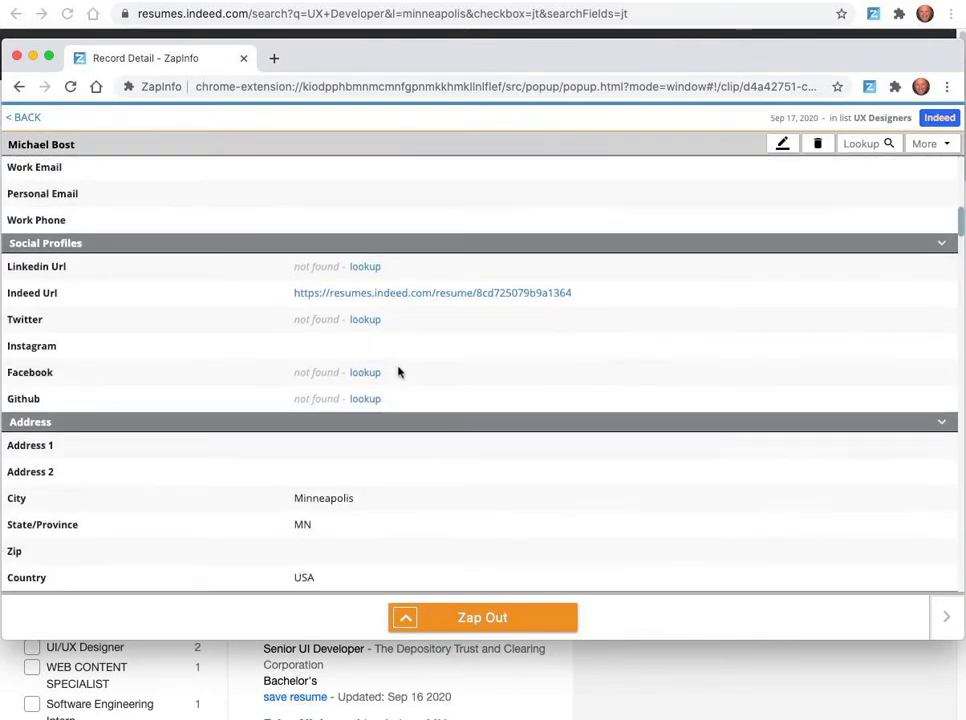
pyautogui.scroll(-1, 398, 373)
pyautogui.scroll(-1, 398, 371)
pyautogui.scroll(-2, 398, 371)
pyautogui.scroll(-2, 398, 371)
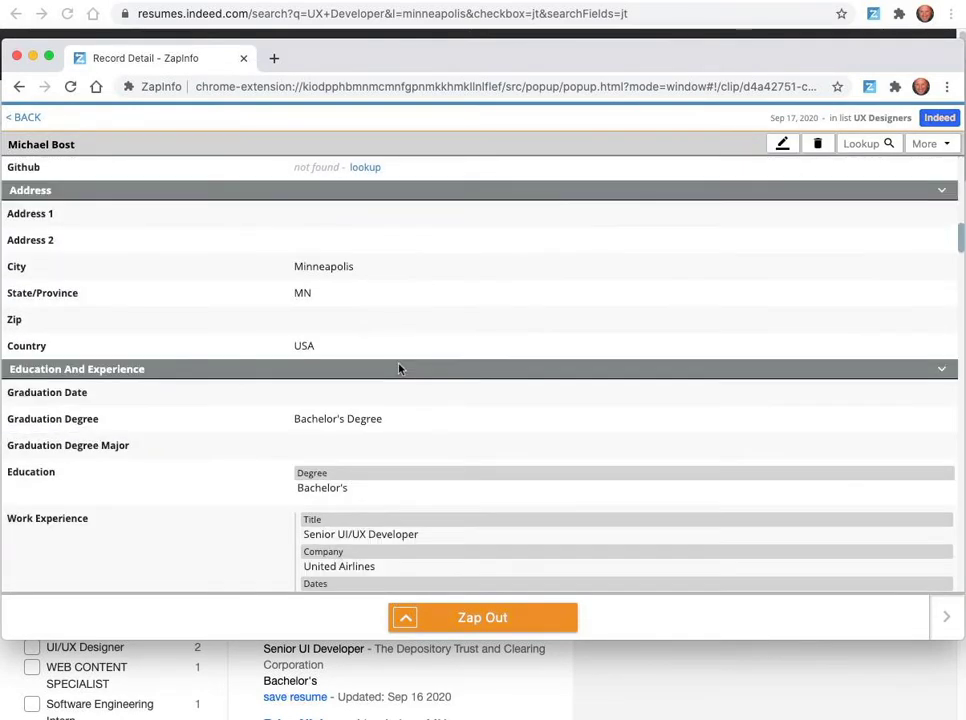
pyautogui.scroll(-1, 398, 370)
pyautogui.scroll(-1, 398, 370)
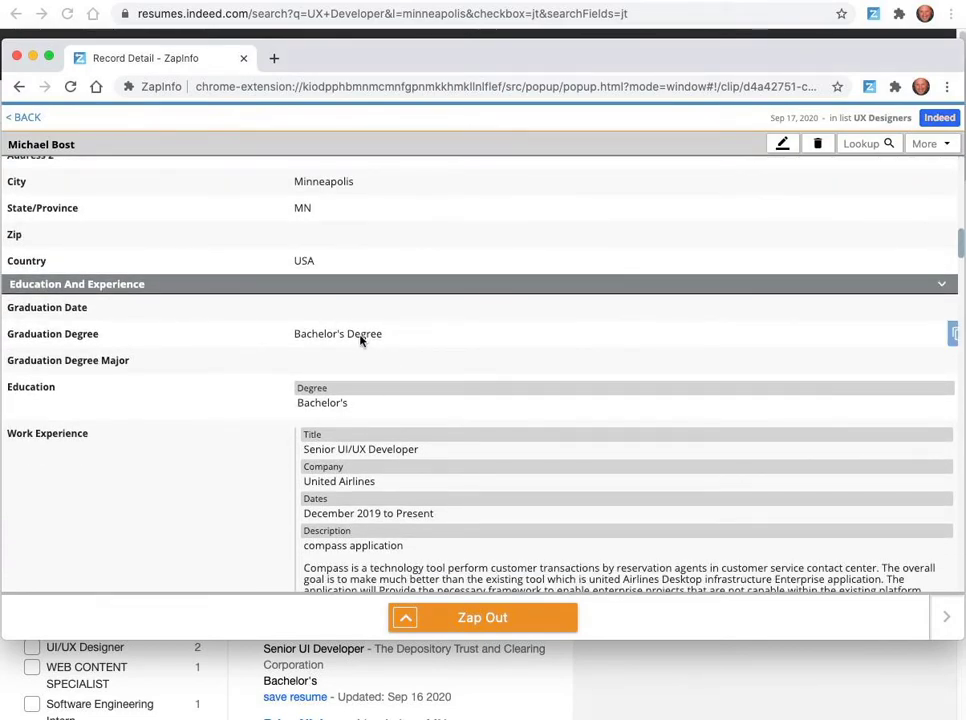
pyautogui.scroll(-3, 380, 361)
# - Review the rest of the record, then return to the three-record Zapboard list
pyautogui.scroll(-3, 380, 361)
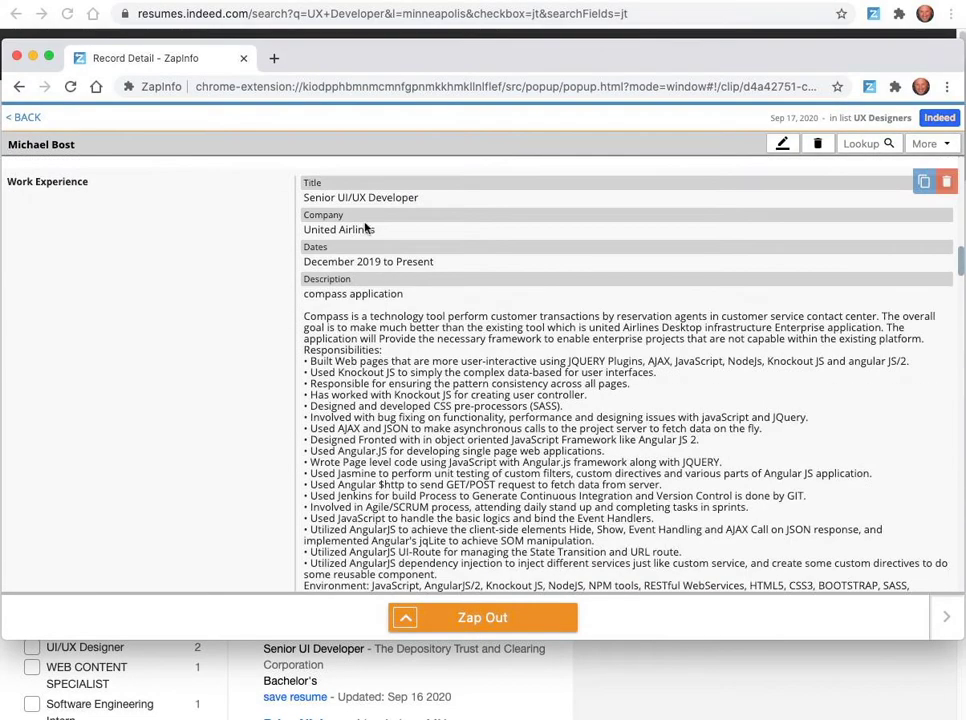
pyautogui.scroll(-10, 362, 280)
pyautogui.scroll(-5, 362, 282)
pyautogui.scroll(-10, 361, 287)
pyautogui.scroll(-10, 361, 287)
pyautogui.scroll(-10, 360, 285)
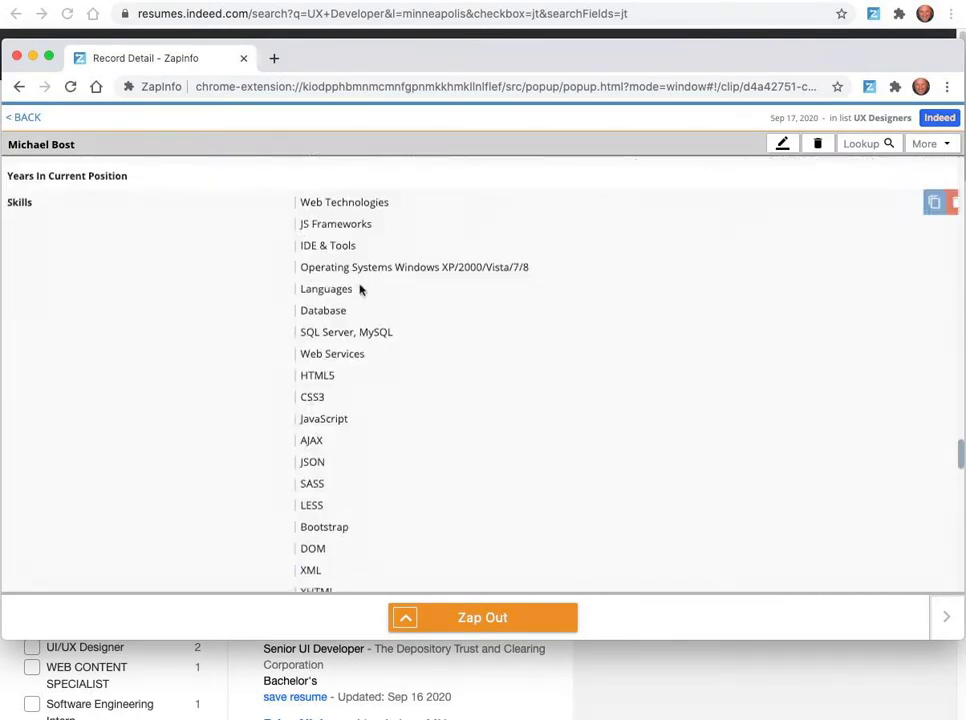
pyautogui.scroll(-1, 361, 289)
pyautogui.scroll(-4, 361, 289)
pyautogui.scroll(-10, 361, 289)
pyautogui.scroll(7, 361, 289)
pyautogui.scroll(-8, 361, 291)
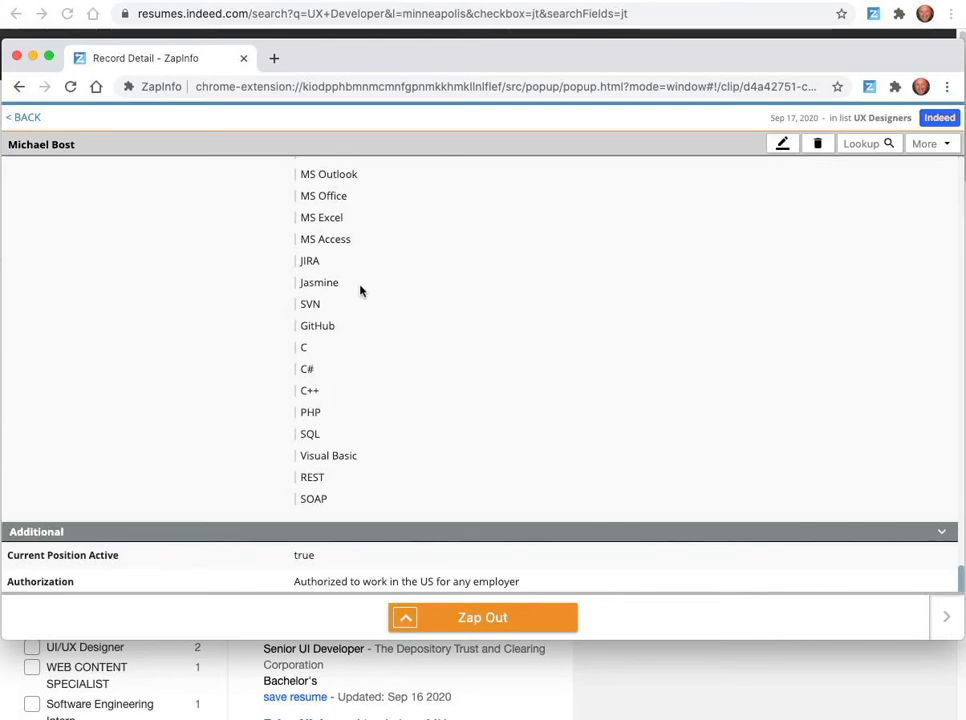
pyautogui.scroll(-3, 361, 290)
pyautogui.scroll(10, 361, 290)
pyautogui.scroll(10, 361, 290)
pyautogui.scroll(5, 361, 291)
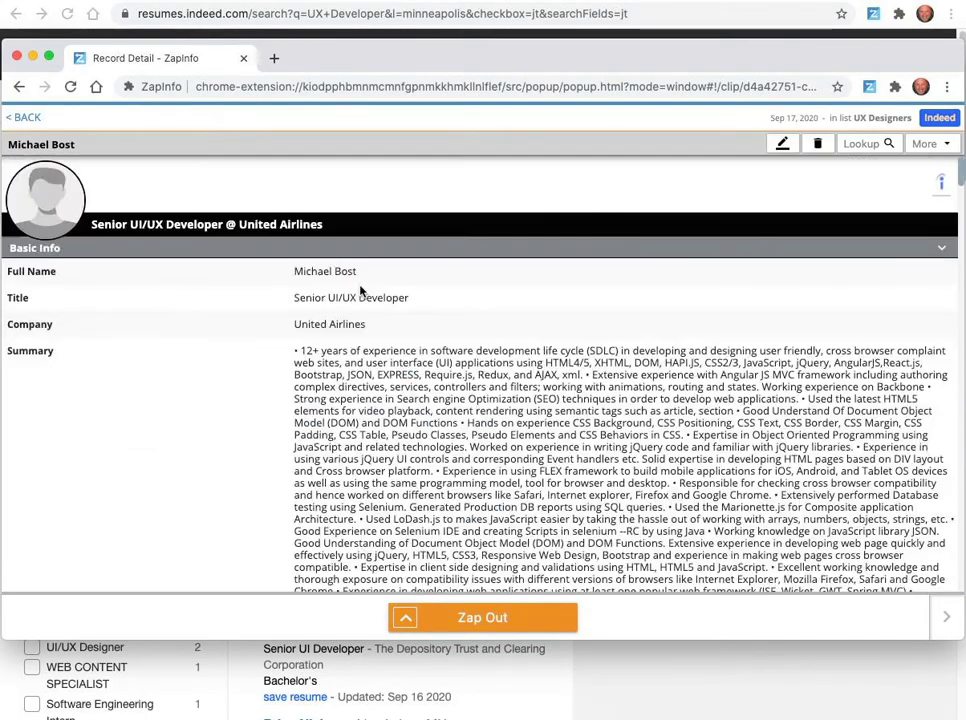
pyautogui.click(29, 118)
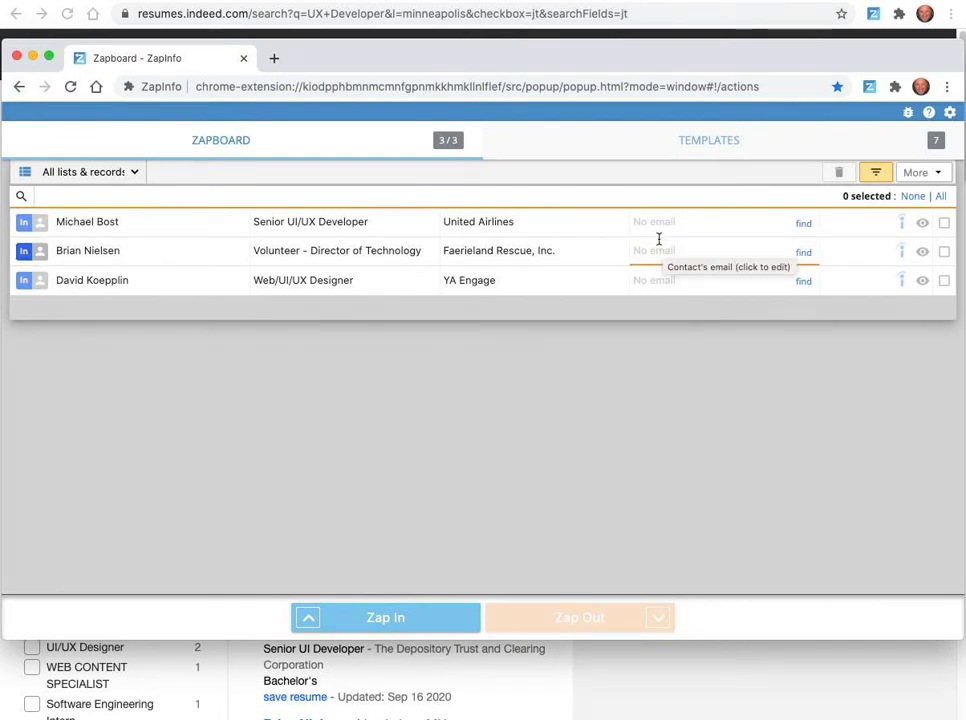
# - Select all three Zapboard records and review the Zap Out export options without exporting
pyautogui.click(944, 223)
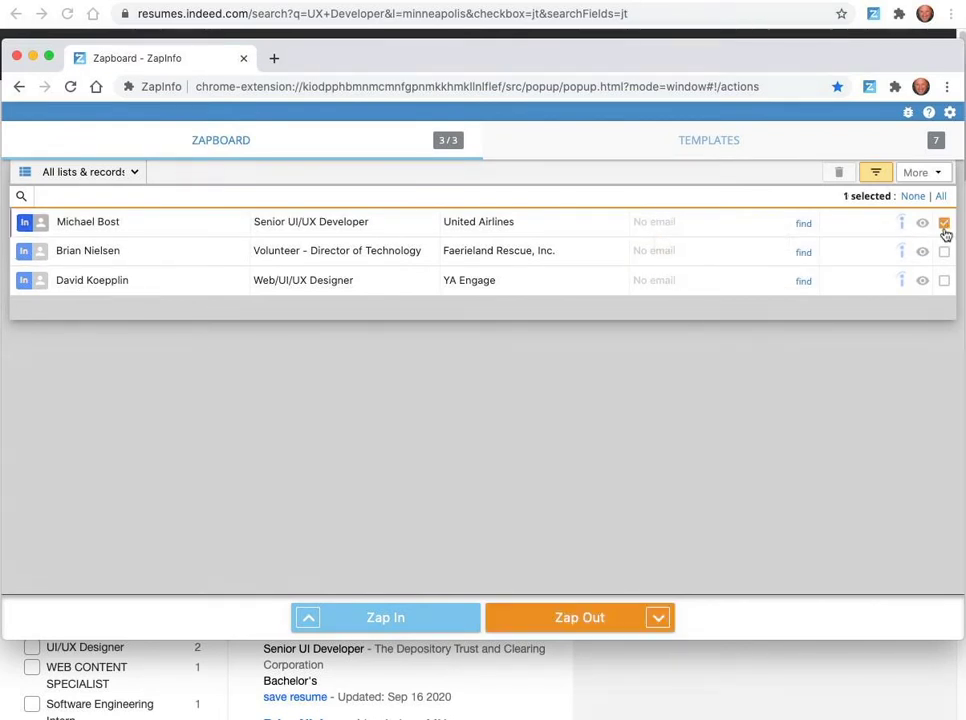
pyautogui.click(944, 252)
pyautogui.click(945, 281)
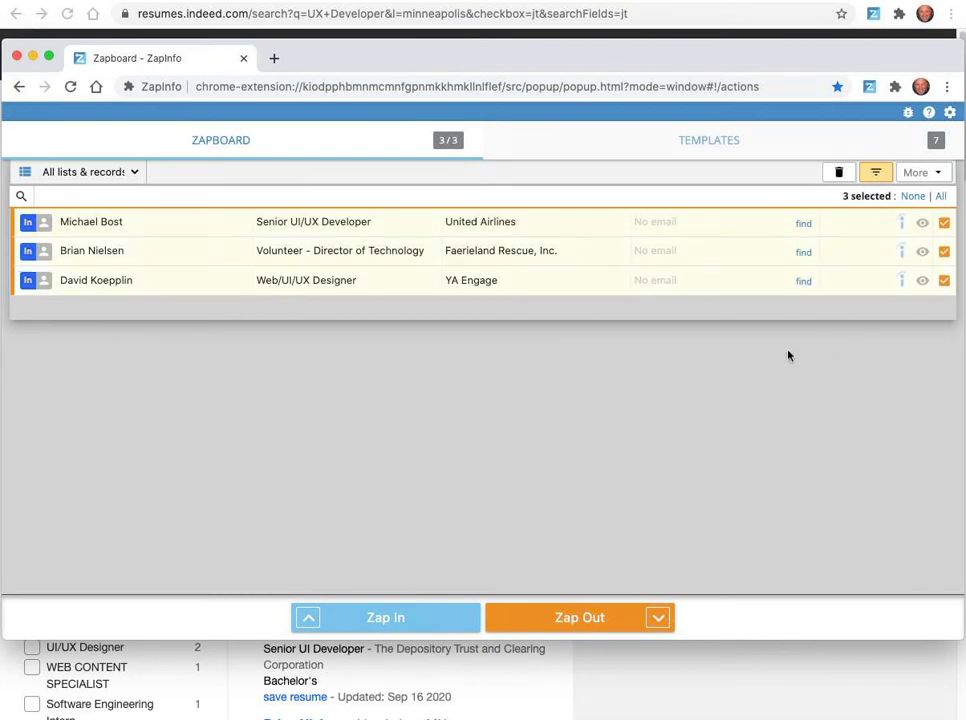
pyautogui.click(660, 618)
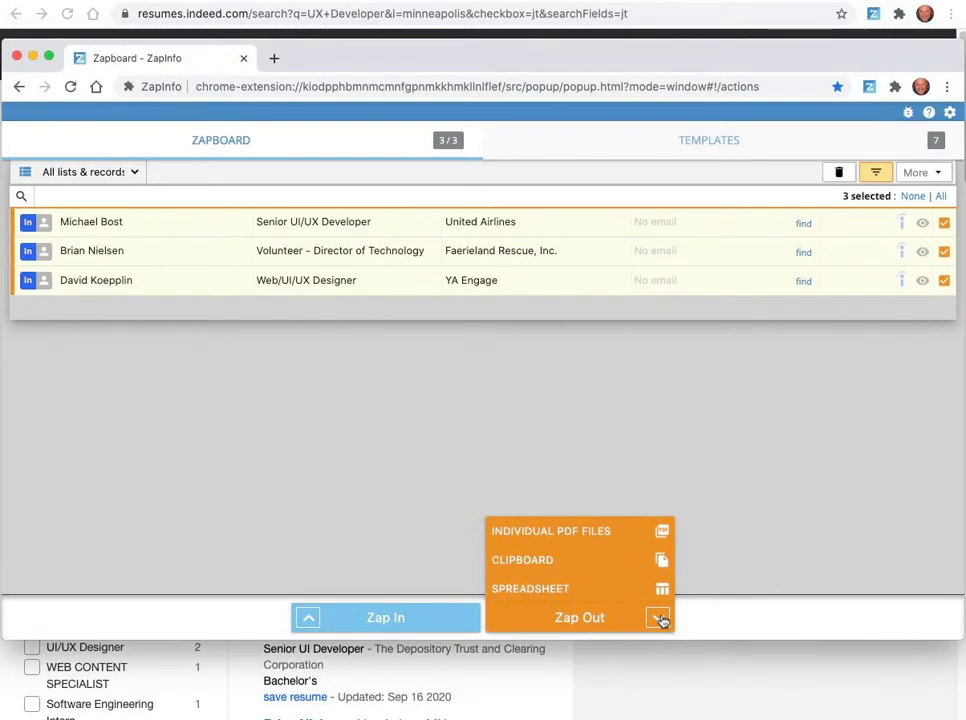
pyautogui.click(600, 598)
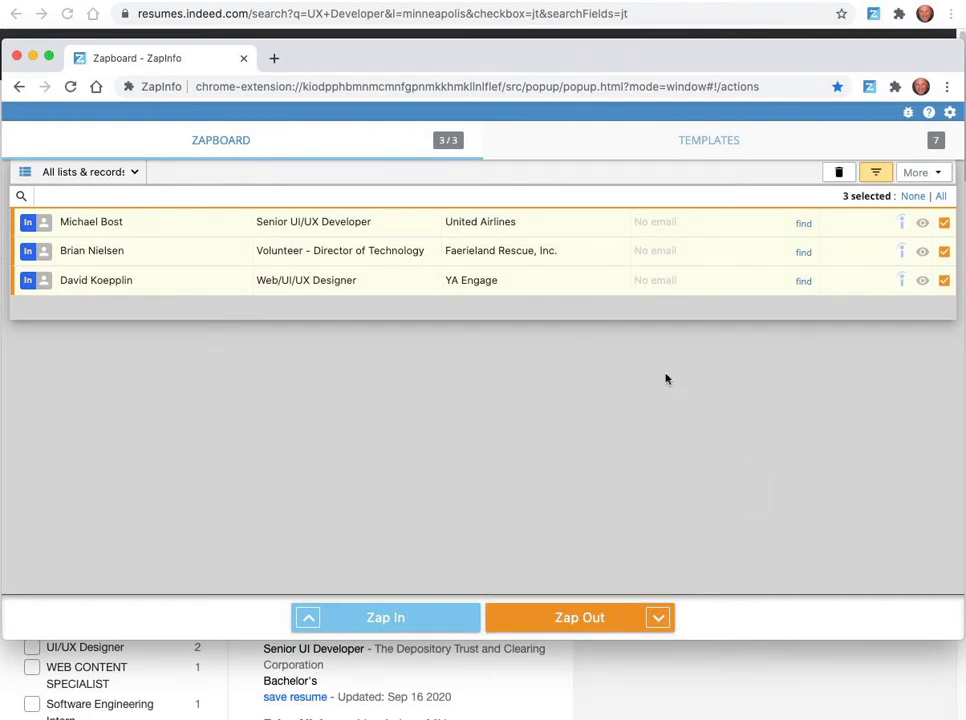
# - Load the SmartRecruiters People page in a new tab, dismiss both notices, and start adding a candidate
pyautogui.click(275, 60)
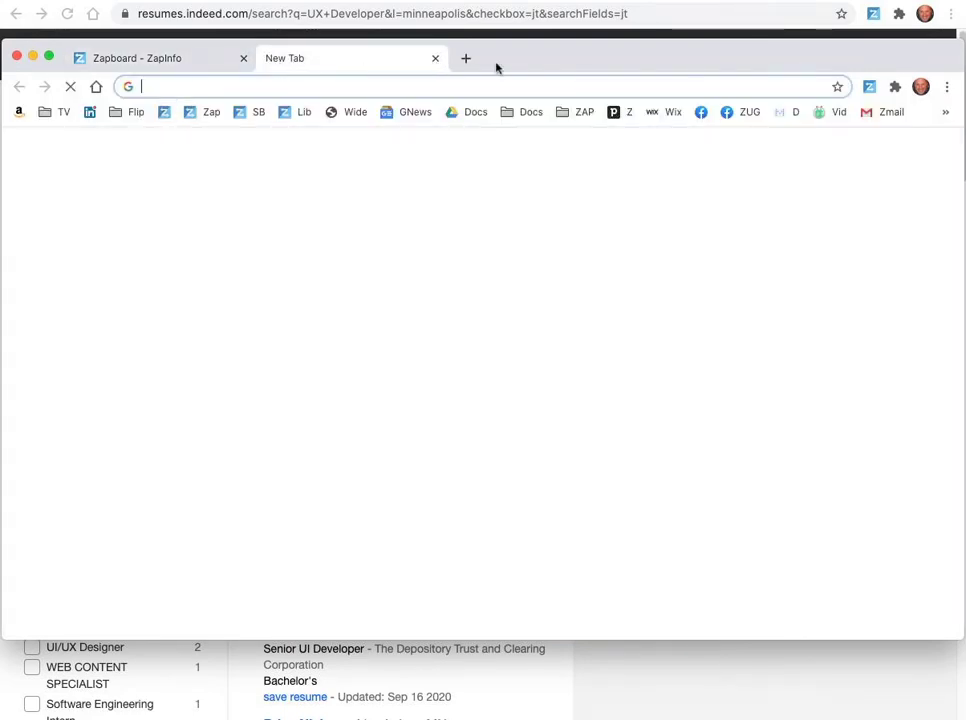
pyautogui.write('smar')
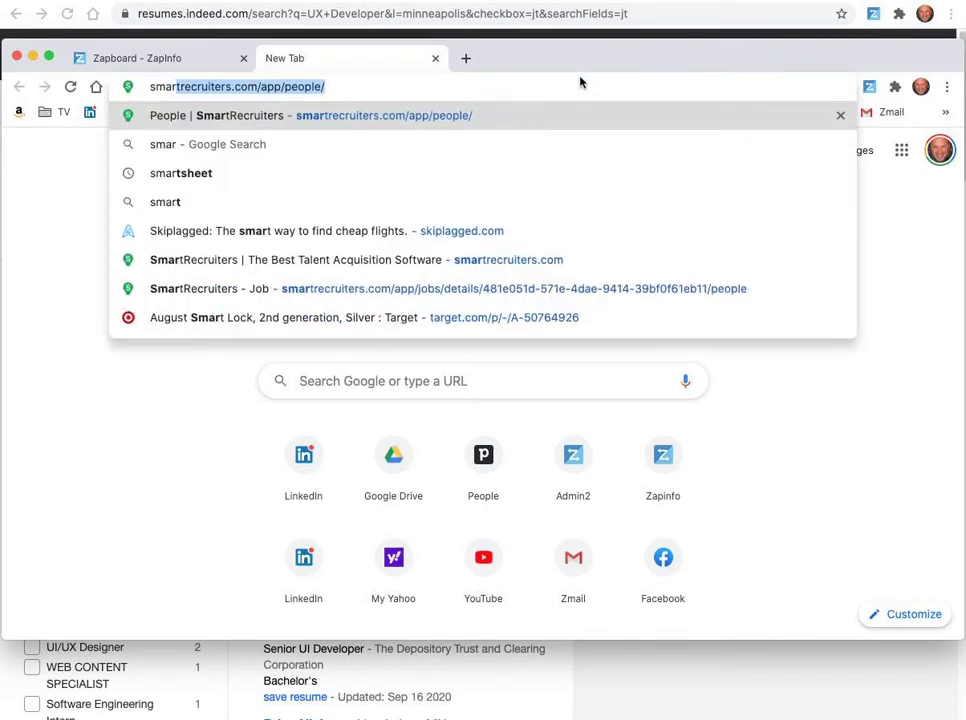
pyautogui.press('Return')
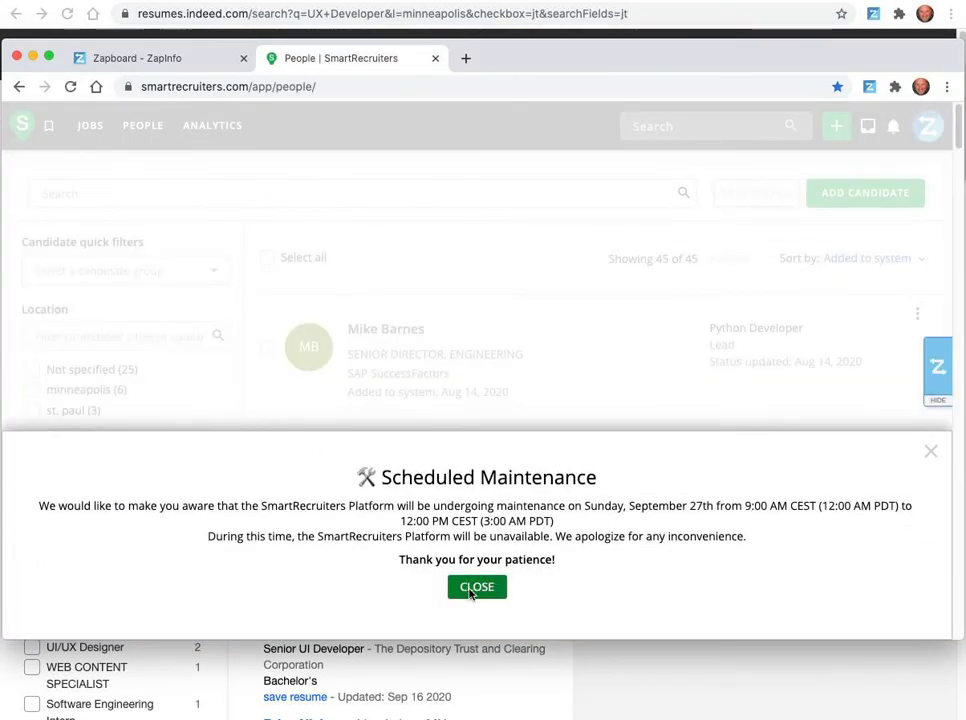
pyautogui.click(474, 588)
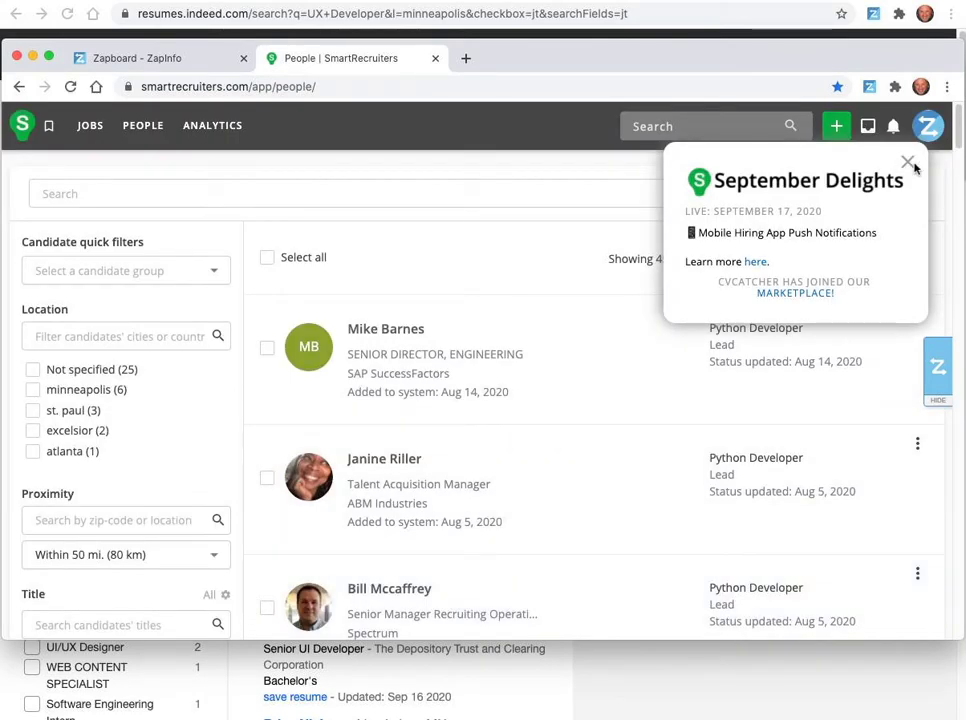
pyautogui.click(908, 163)
pyautogui.click(880, 197)
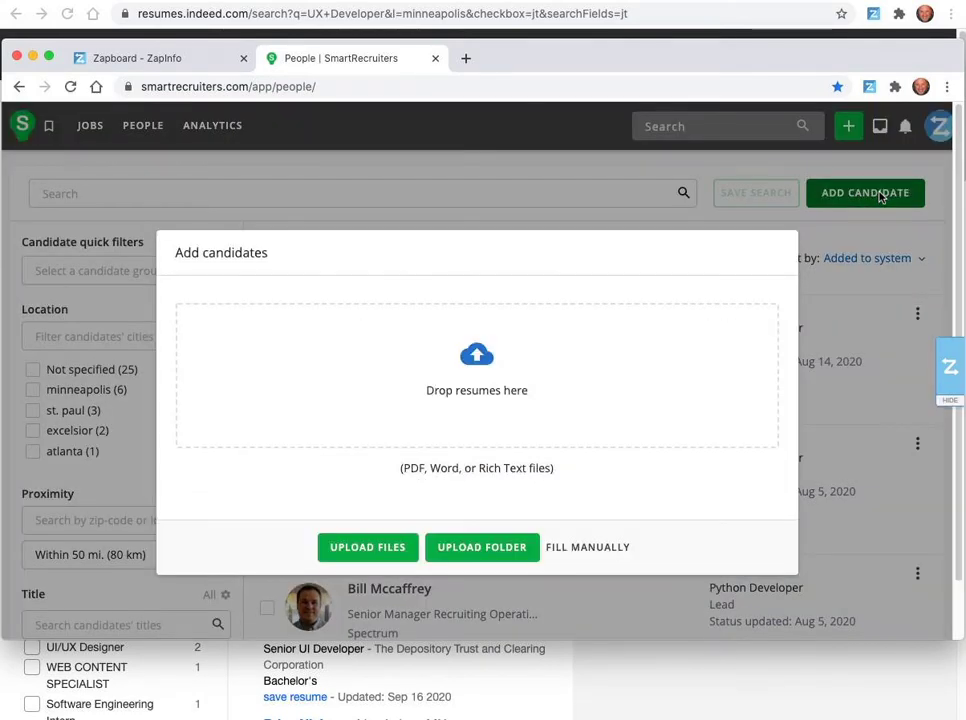
# - Zap the first extracted candidate's record into the add-candidate form using Zap Into Page
pyautogui.click(951, 371)
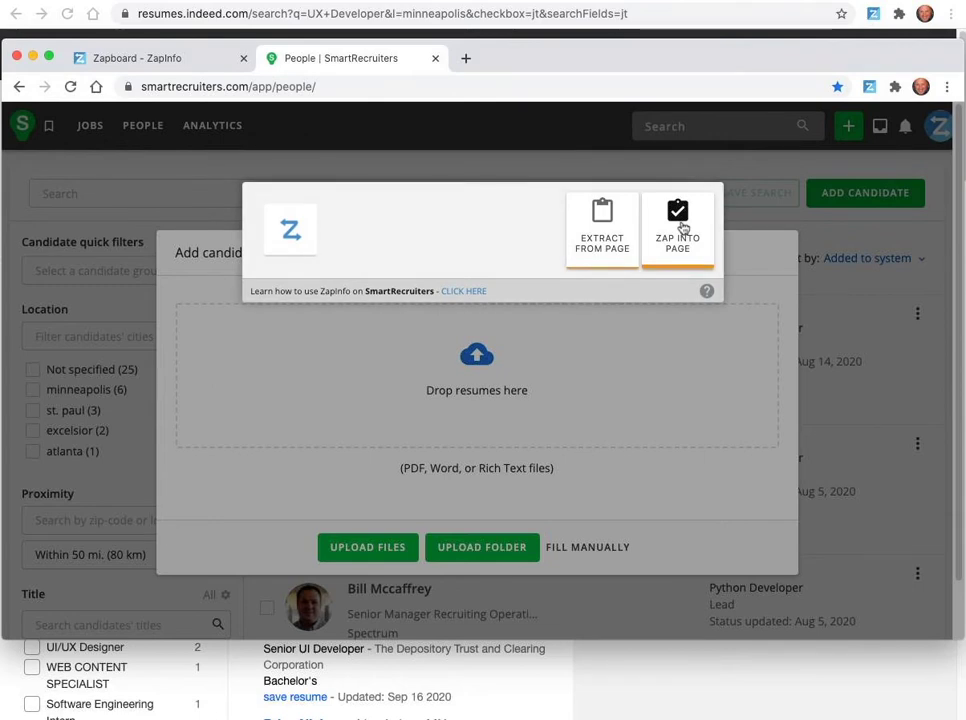
pyautogui.click(683, 228)
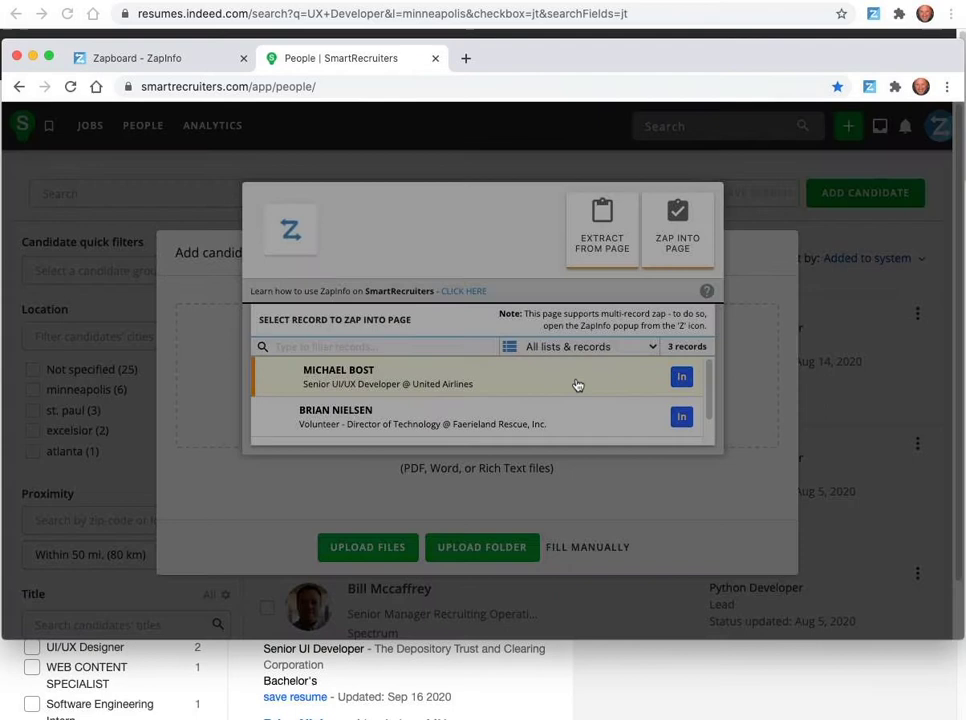
pyautogui.click(577, 385)
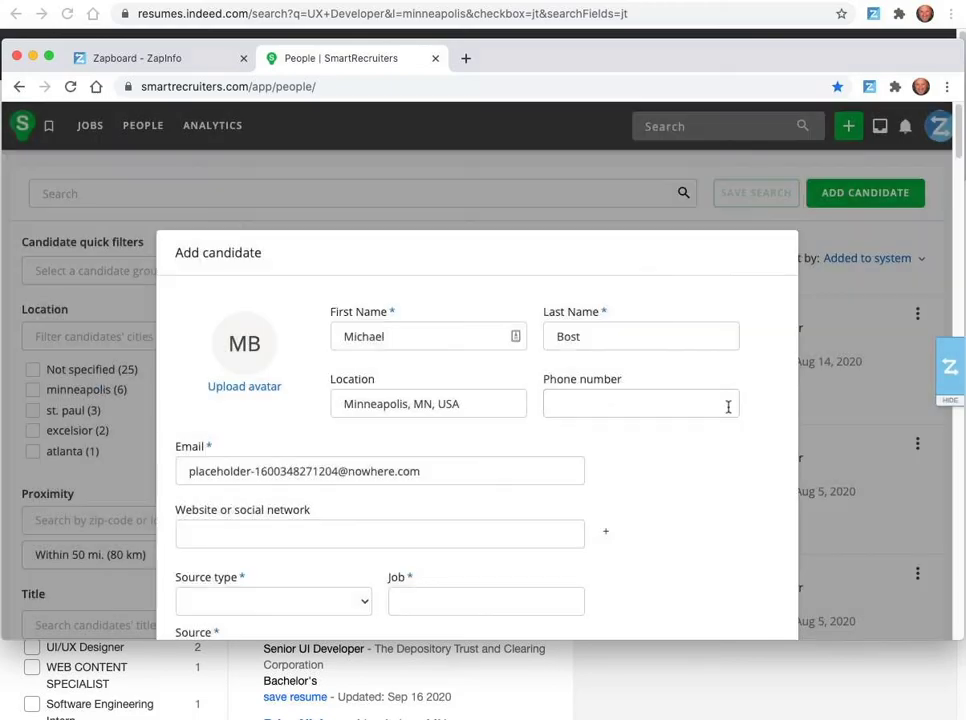
pyautogui.click(733, 402)
# - Scroll through the filled candidate form to review the parsed resume details
pyautogui.scroll(-5, 737, 403)
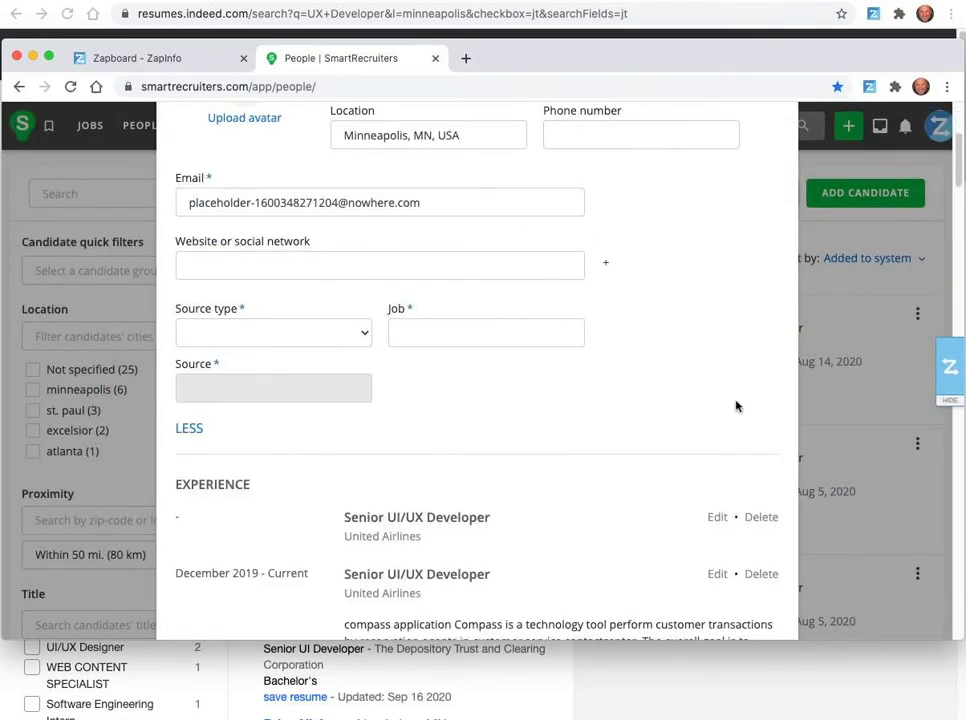
pyautogui.scroll(-3, 736, 403)
pyautogui.scroll(-3, 737, 403)
pyautogui.scroll(-5, 737, 402)
pyautogui.scroll(-5, 737, 401)
pyautogui.scroll(-3, 737, 399)
pyautogui.scroll(-5, 737, 398)
pyautogui.scroll(-5, 737, 397)
pyautogui.scroll(-3, 737, 396)
pyautogui.scroll(-5, 737, 395)
pyautogui.scroll(-5, 737, 397)
pyautogui.scroll(-1, 737, 399)
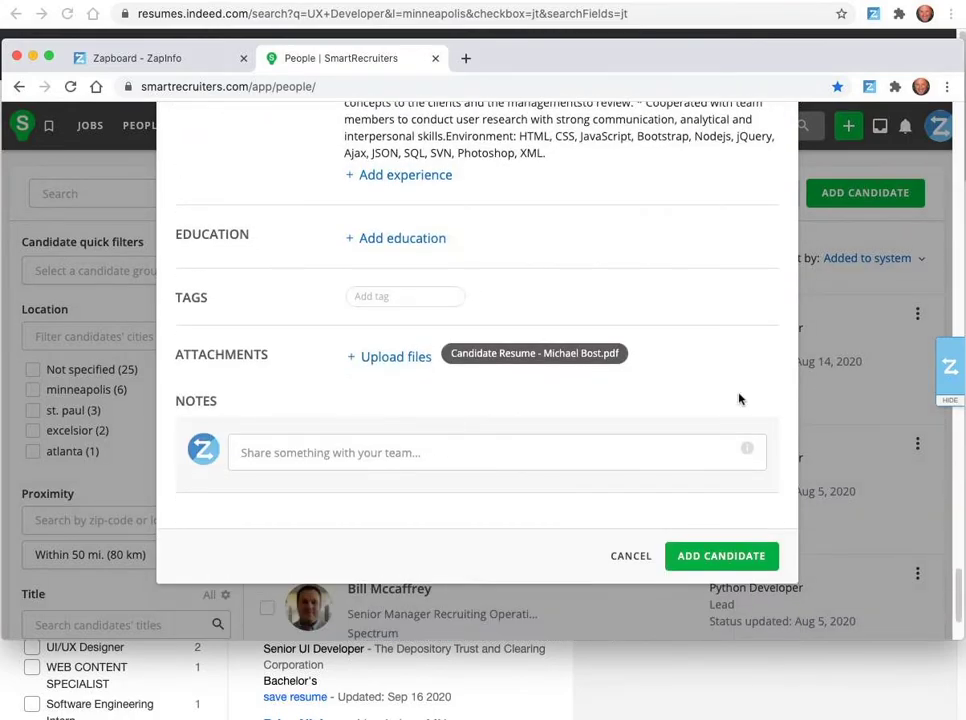
pyautogui.scroll(10, 739, 399)
pyautogui.scroll(10, 740, 398)
pyautogui.scroll(10, 739, 396)
pyautogui.scroll(10, 737, 393)
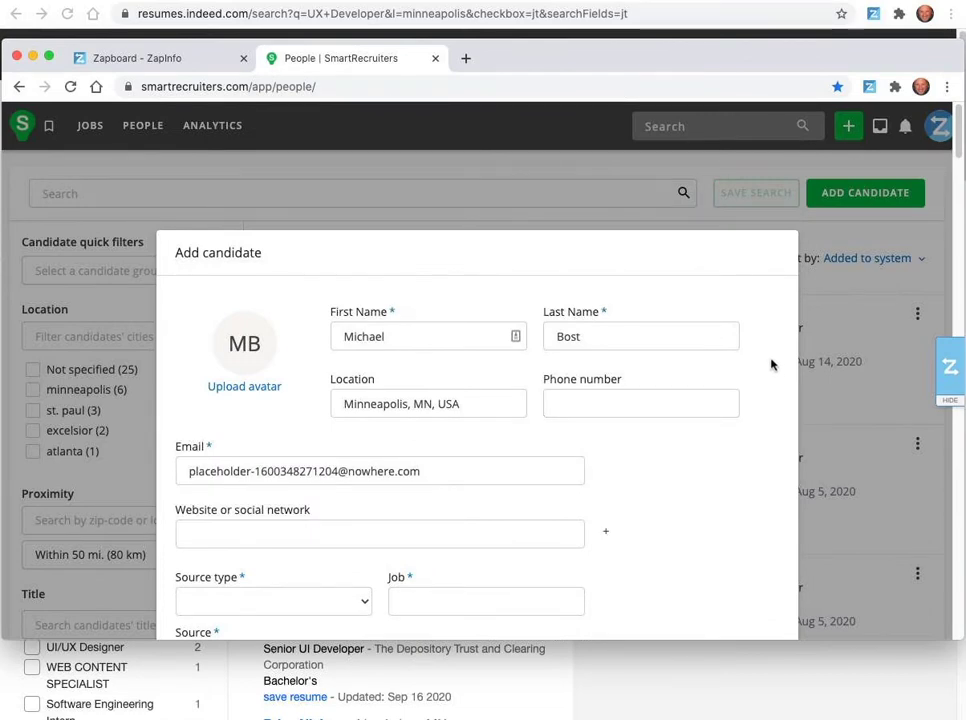
pyautogui.scroll(-15, 783, 331)
pyautogui.scroll(-5, 785, 335)
pyautogui.scroll(-5, 785, 335)
pyautogui.click(834, 318)
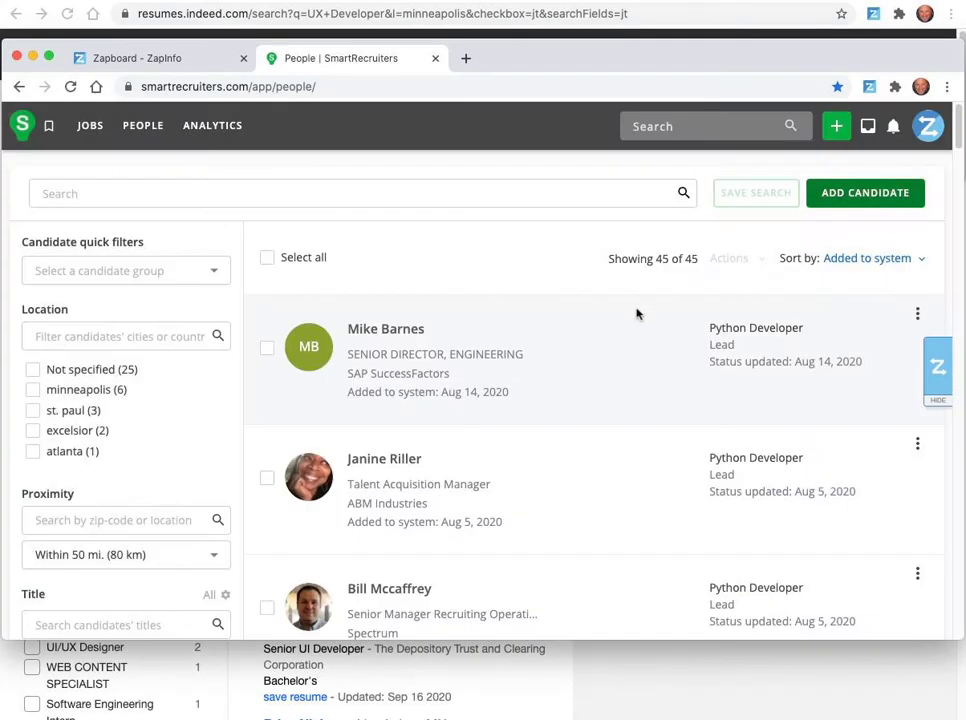
pyautogui.click(840, 195)
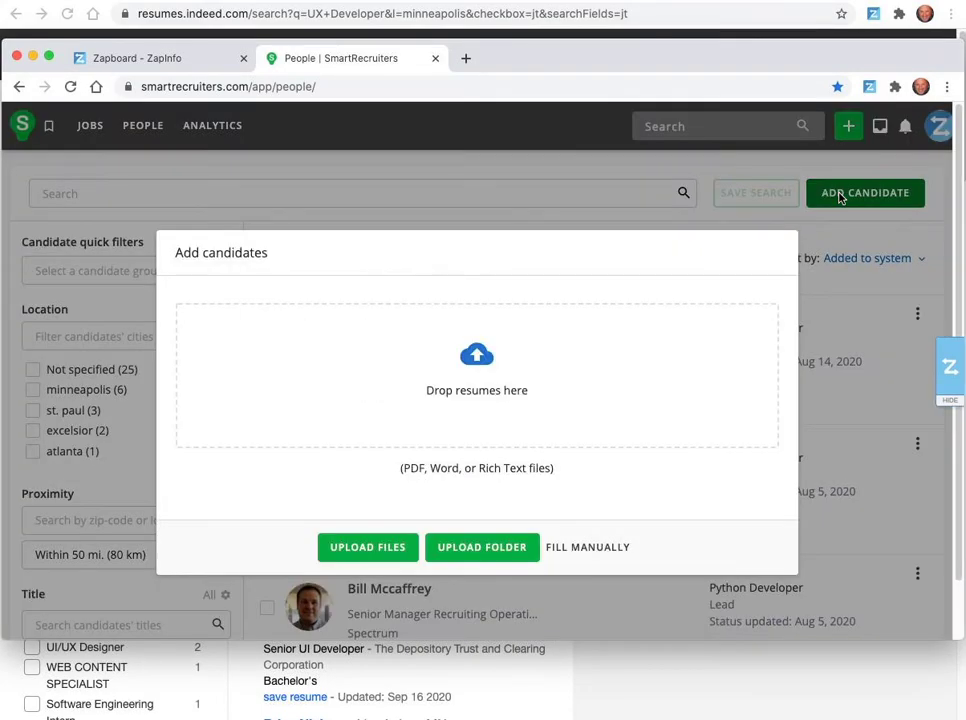
pyautogui.click(949, 370)
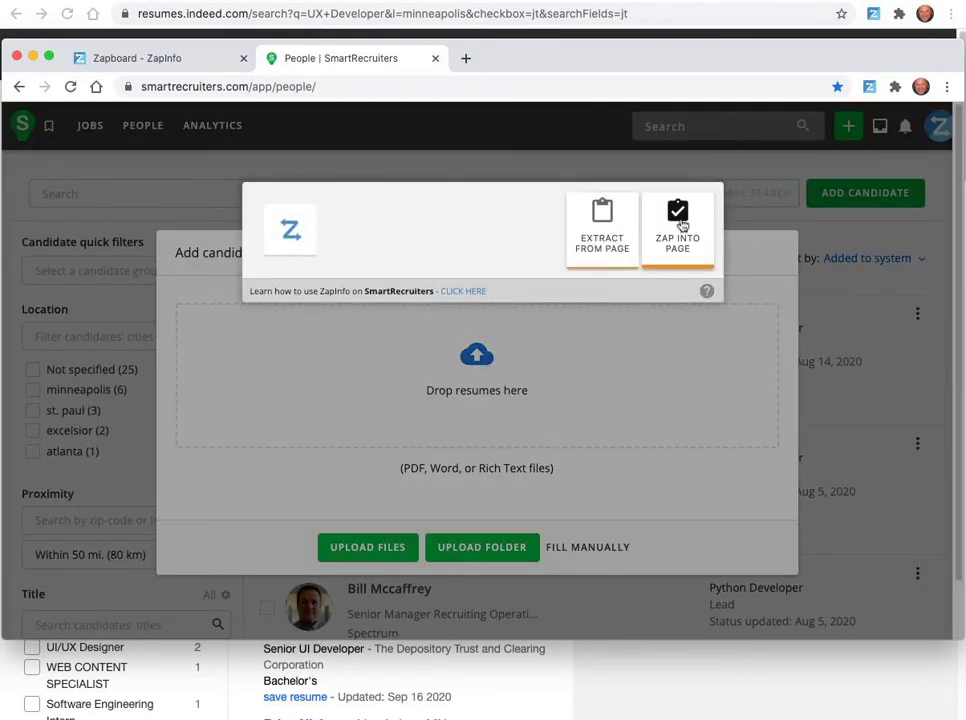
pyautogui.click(748, 267)
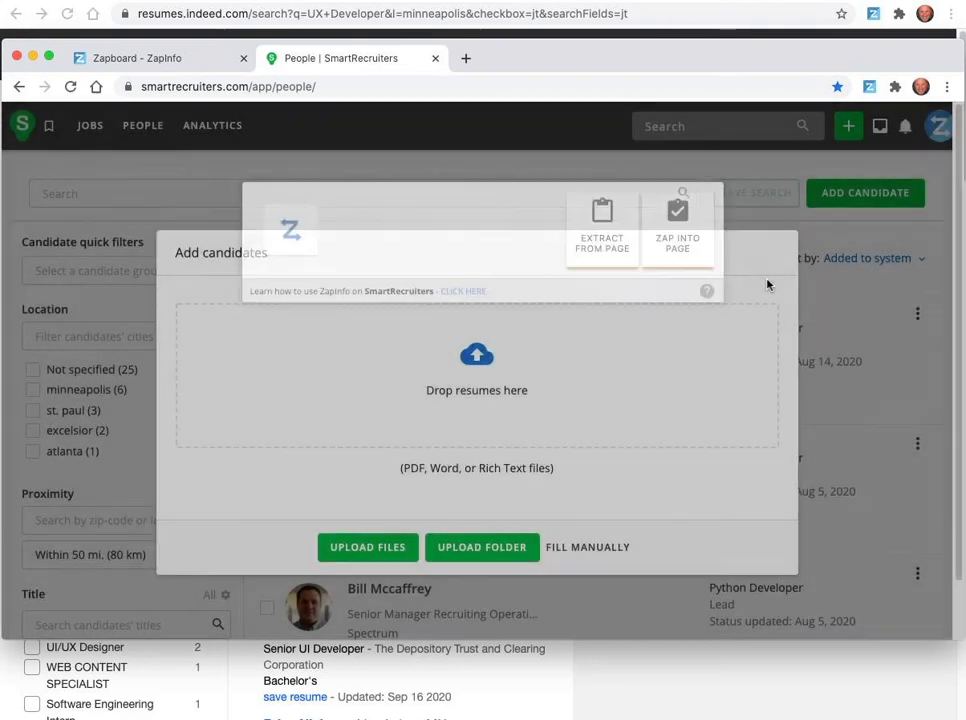
pyautogui.click(870, 87)
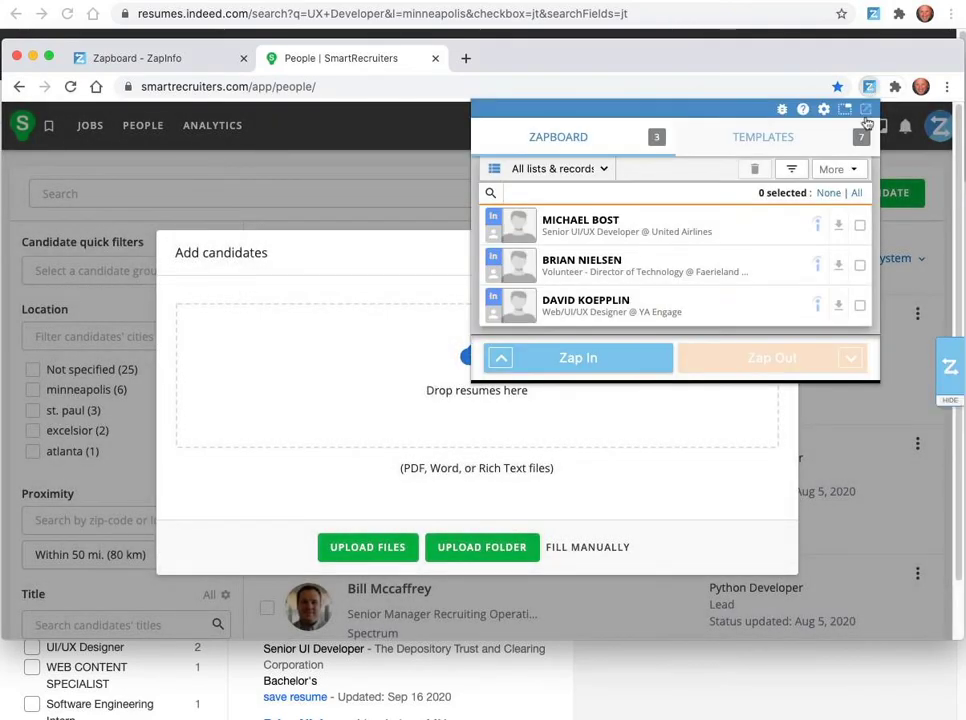
pyautogui.click(860, 225)
pyautogui.click(860, 265)
pyautogui.click(860, 305)
pyautogui.click(851, 358)
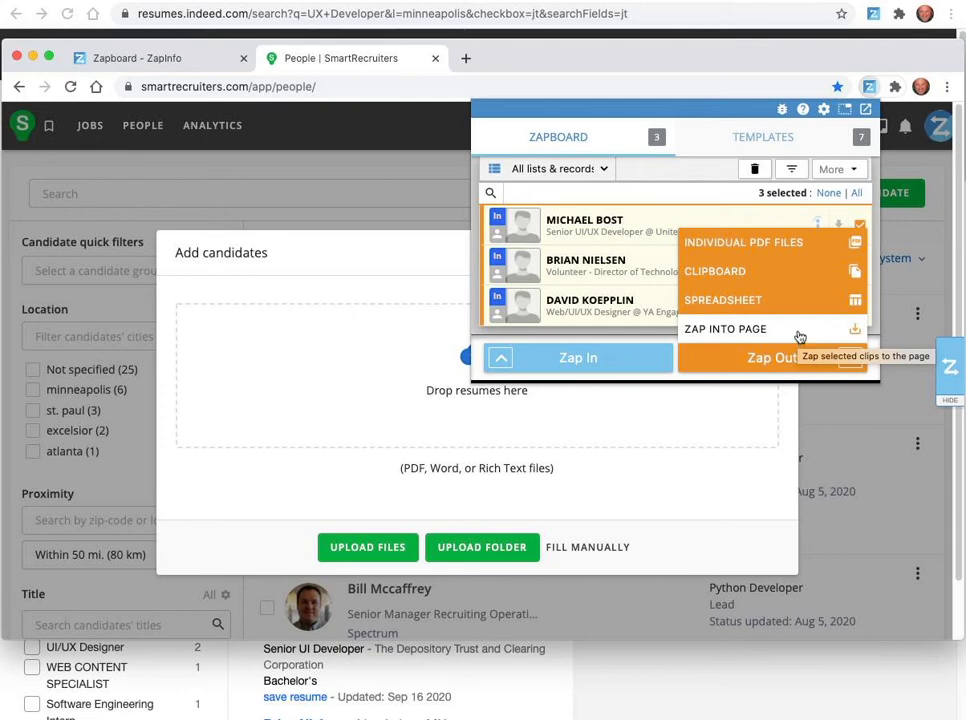
pyautogui.click(869, 86)
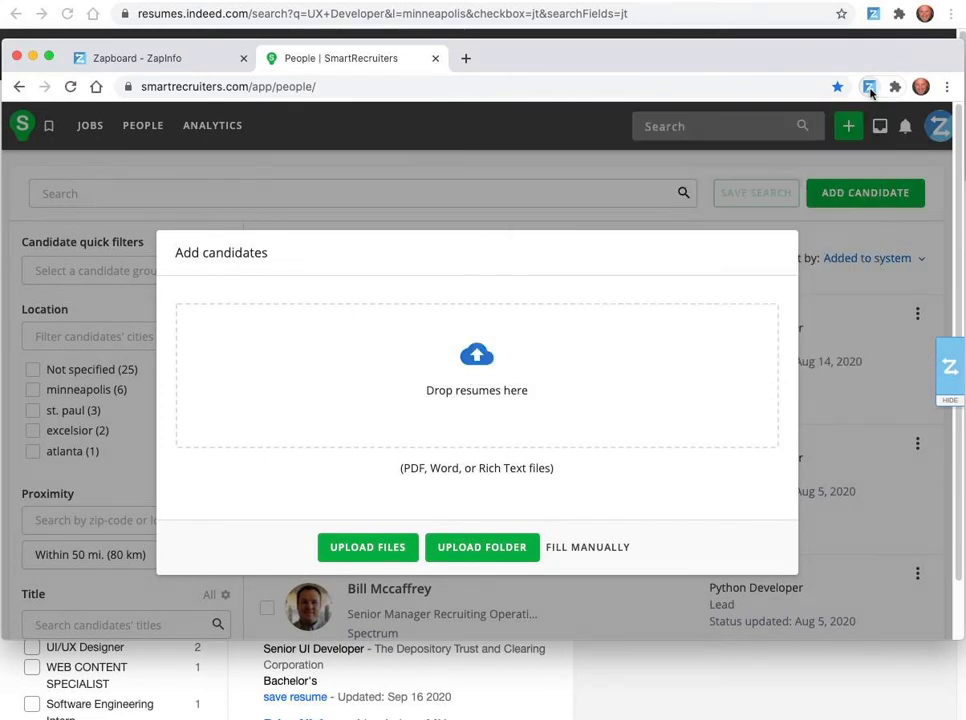
pyautogui.click(827, 370)
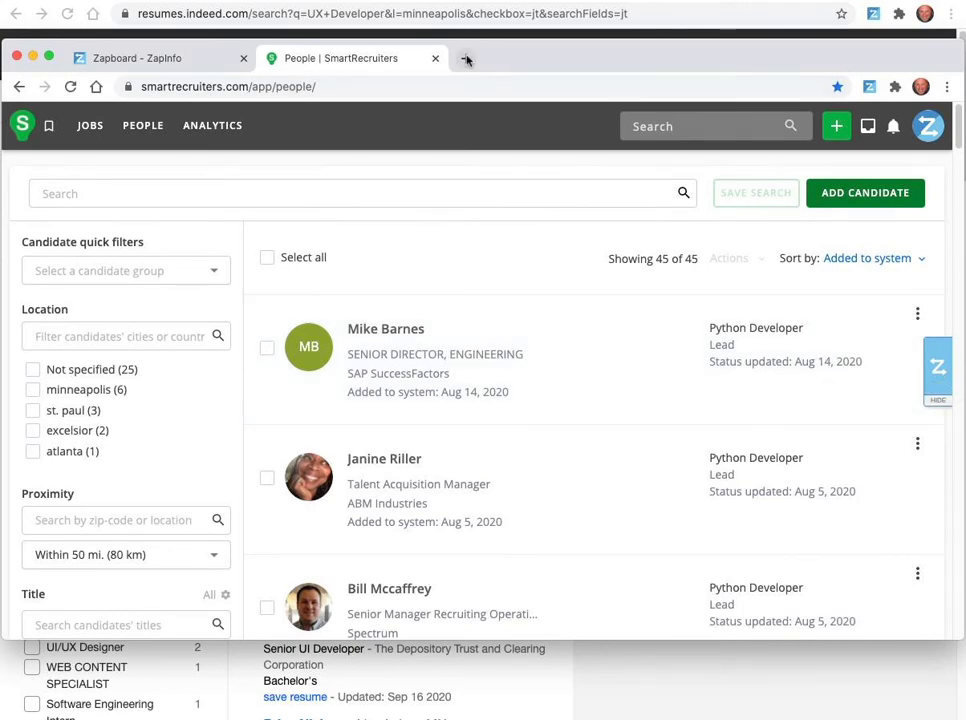
pyautogui.click(465, 58)
pyautogui.write('zapinfo.com/in')
pyautogui.press('Return')
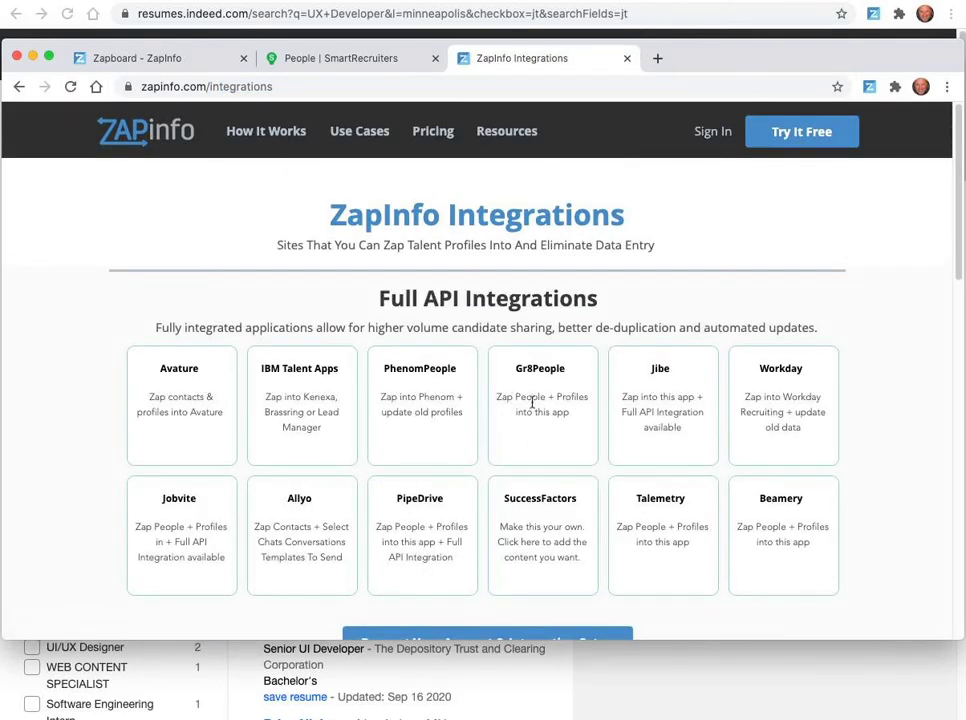
pyautogui.scroll(-1, 529, 433)
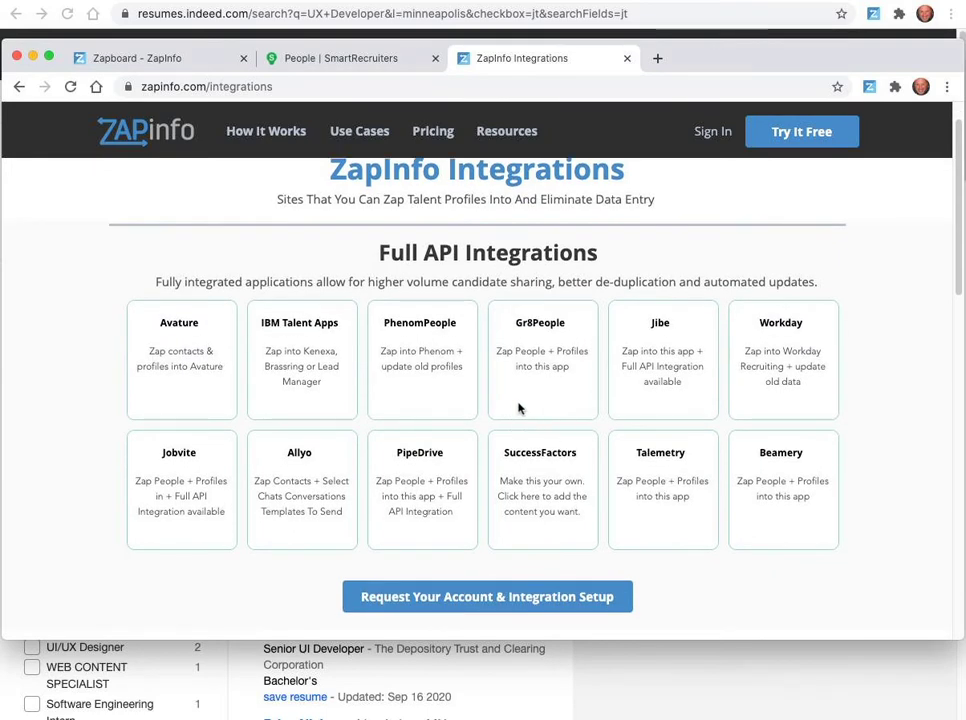
pyautogui.scroll(-1, 519, 407)
pyautogui.scroll(-2, 519, 407)
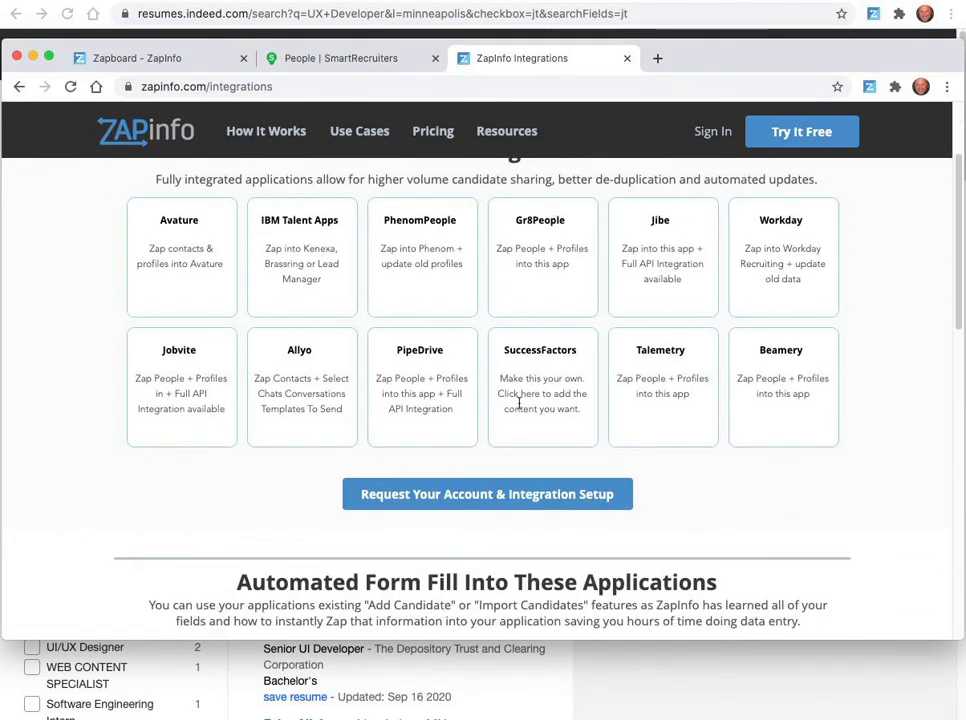
pyautogui.scroll(-8, 519, 405)
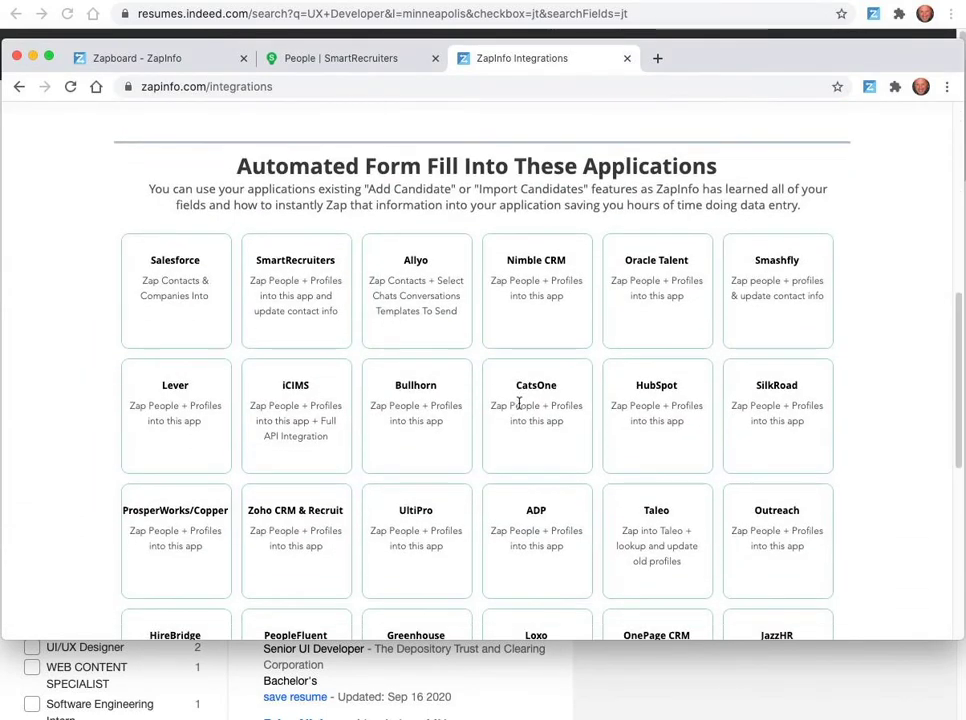
pyautogui.scroll(-2, 519, 403)
pyautogui.scroll(-8, 519, 407)
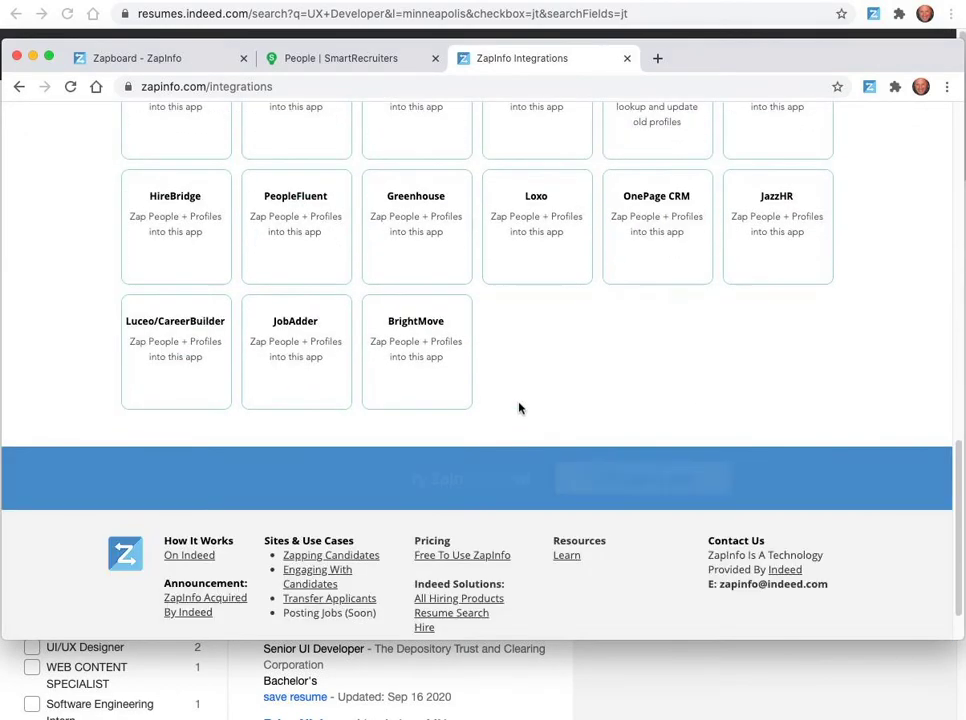
pyautogui.scroll(6, 519, 407)
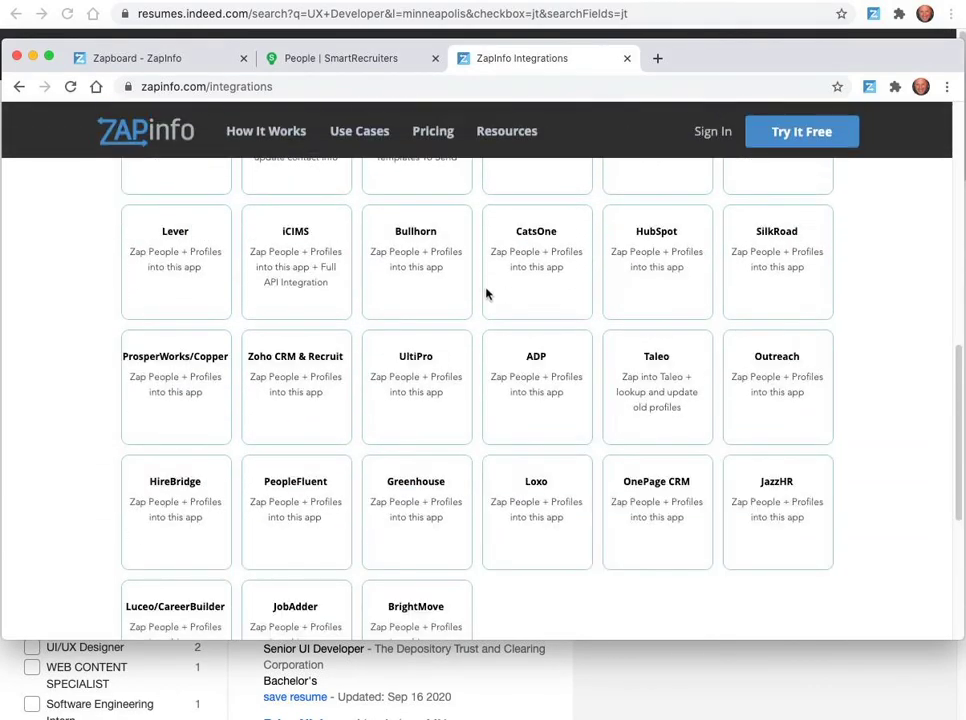
pyautogui.scroll(3, 486, 292)
pyautogui.scroll(2, 489, 290)
pyautogui.scroll(4, 489, 290)
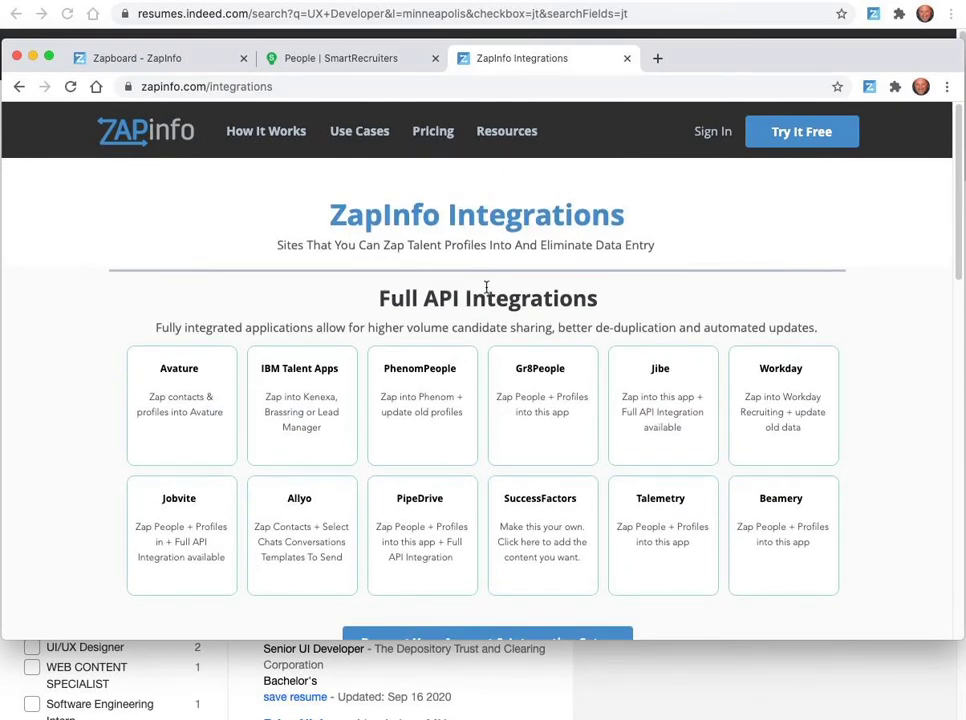
pyautogui.moveTo(359, 131)
pyautogui.scroll(-1, 777, 441)
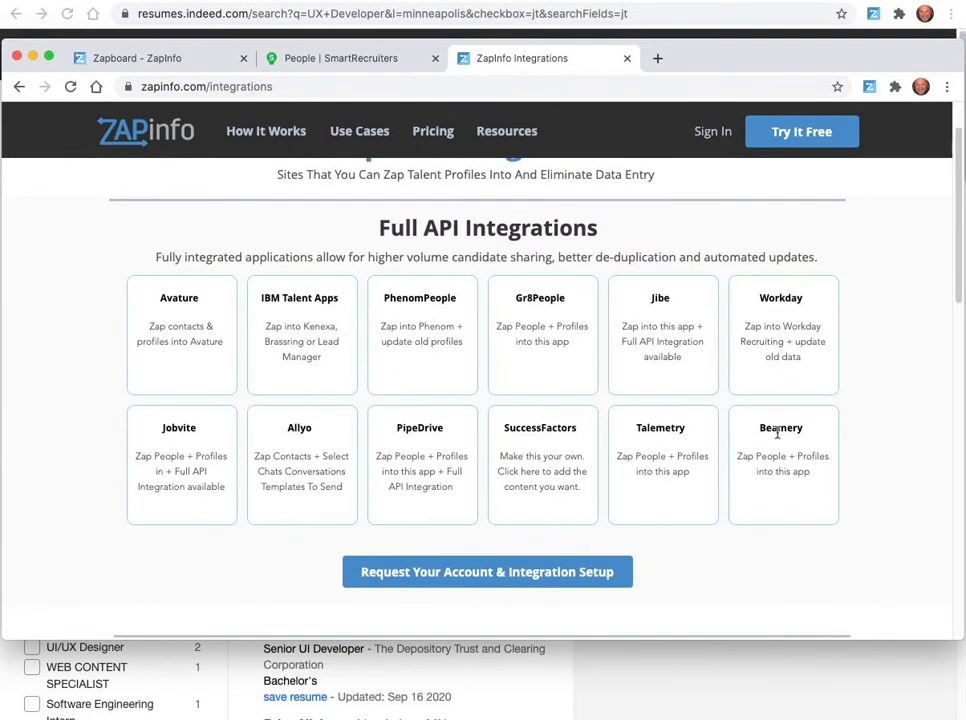
pyautogui.scroll(-1, 778, 435)
pyautogui.scroll(1, 778, 435)
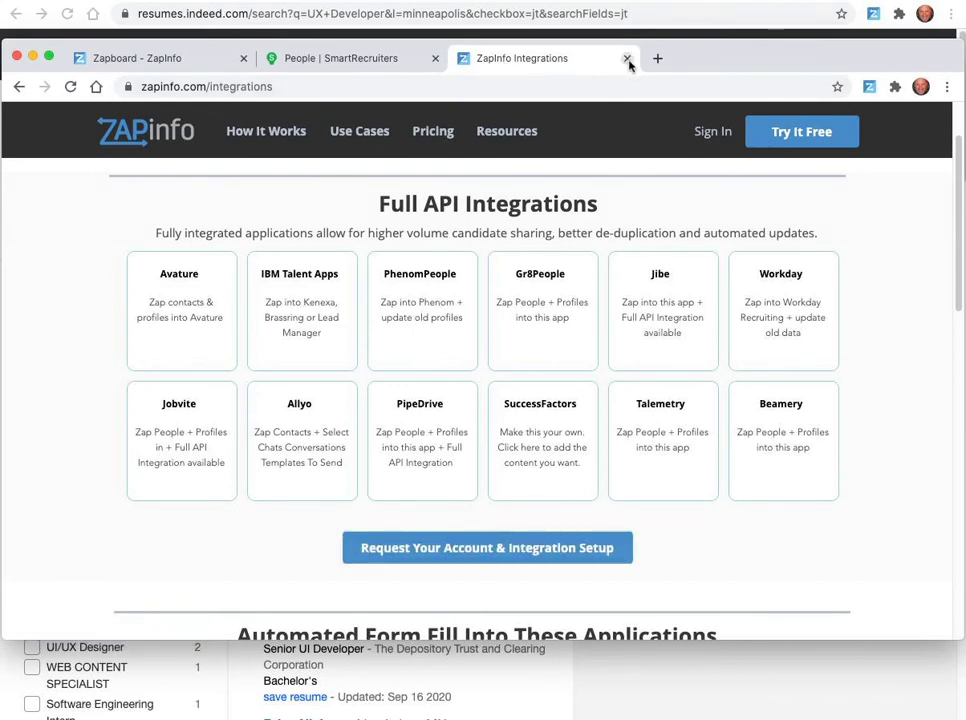
# - Close the integrations, SmartRecruiters and Zapboard tabs to get back to the Indeed results
pyautogui.click(627, 58)
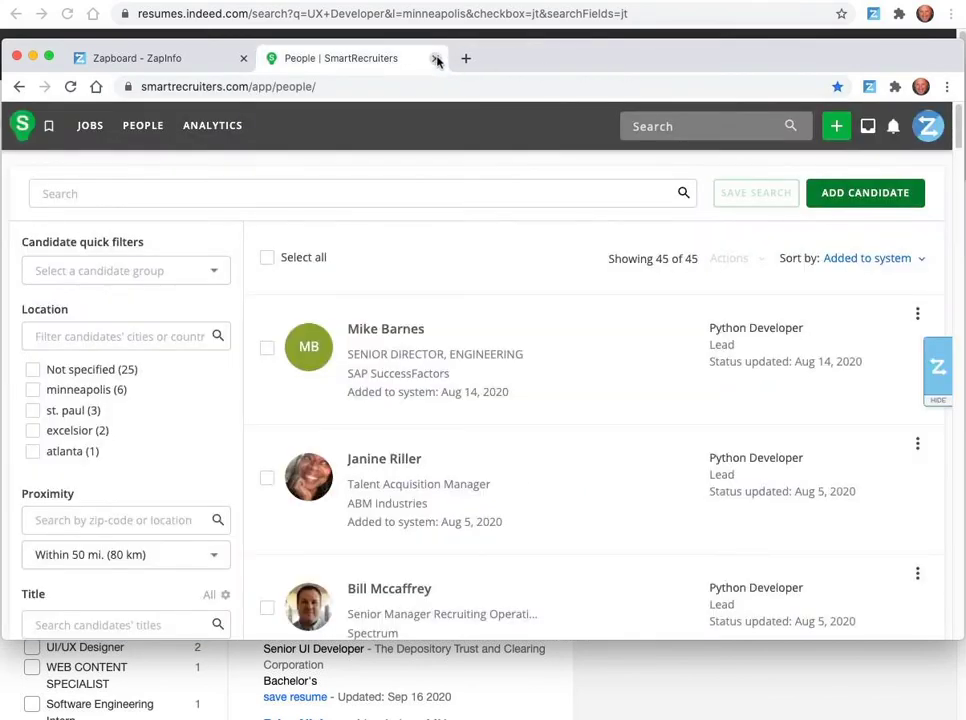
pyautogui.click(435, 58)
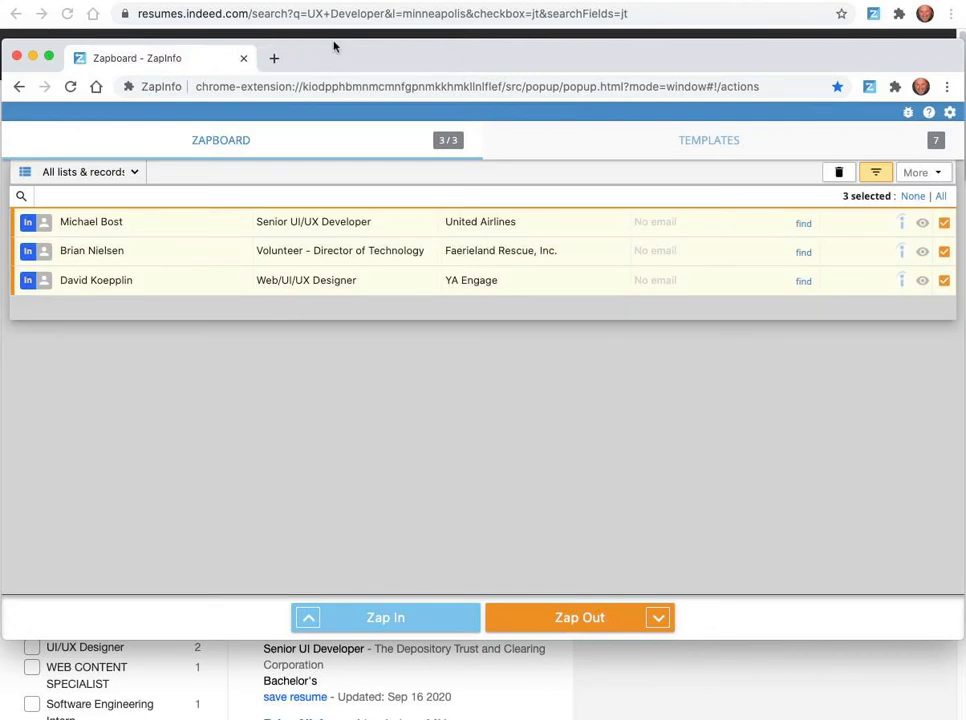
pyautogui.click(243, 58)
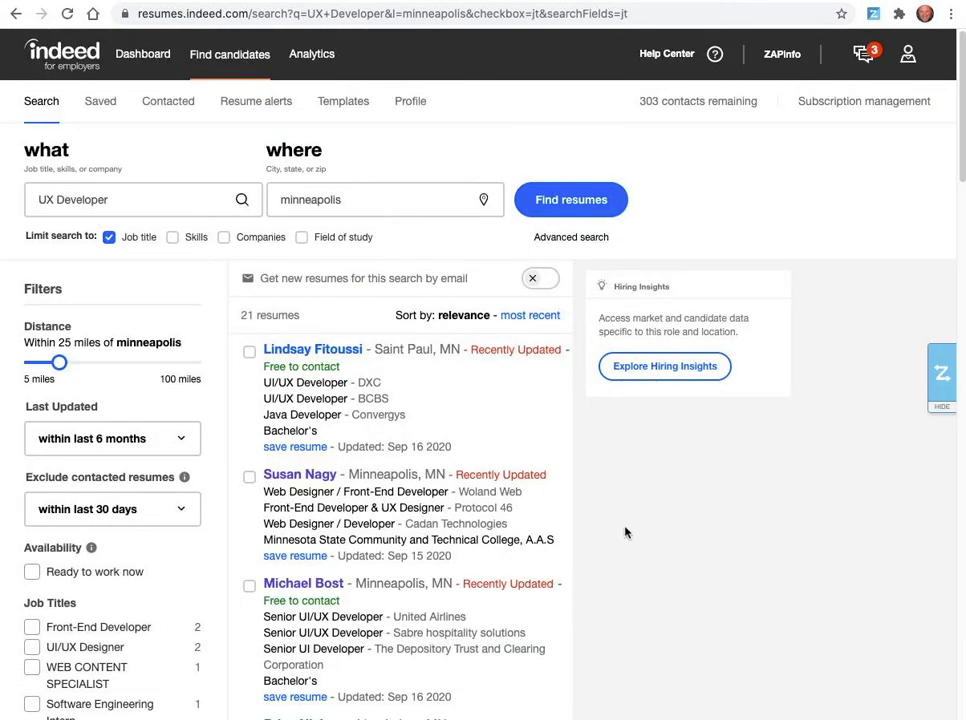
pyautogui.scroll(-2, 606, 500)
pyautogui.click(354, 366)
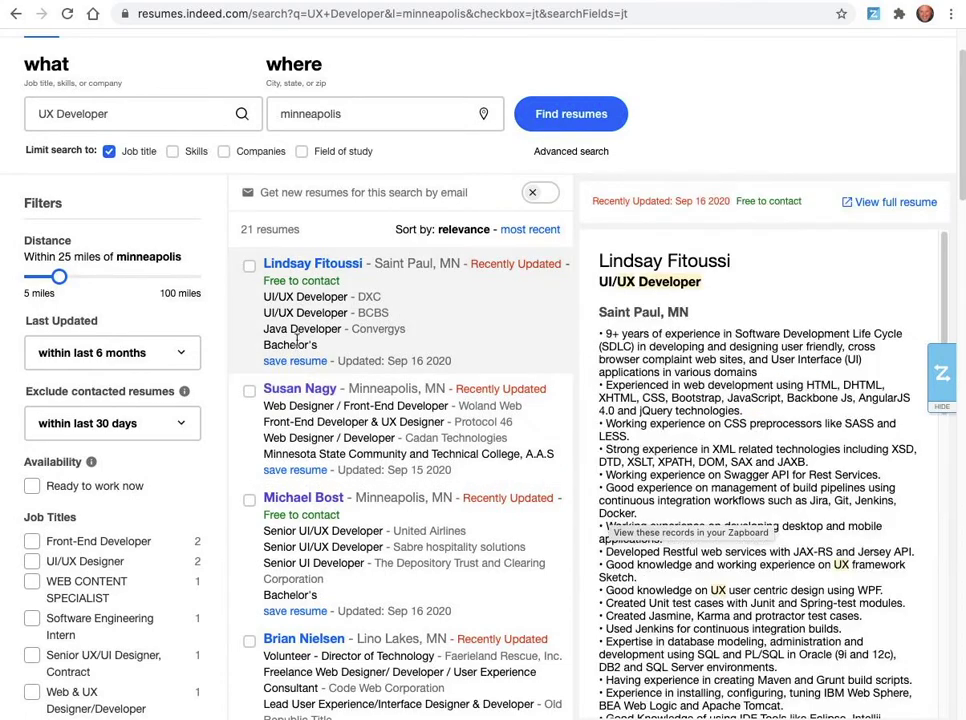
# - Tick three Indeed resumes and run ZapInfo's Extract from page on them
pyautogui.click(249, 499)
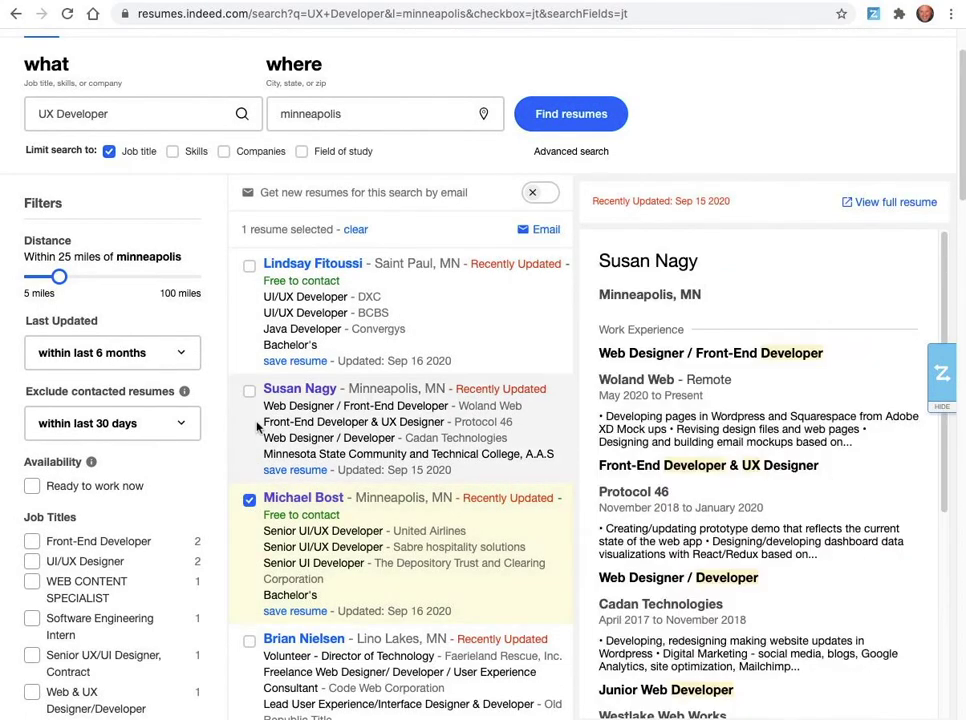
pyautogui.click(249, 391)
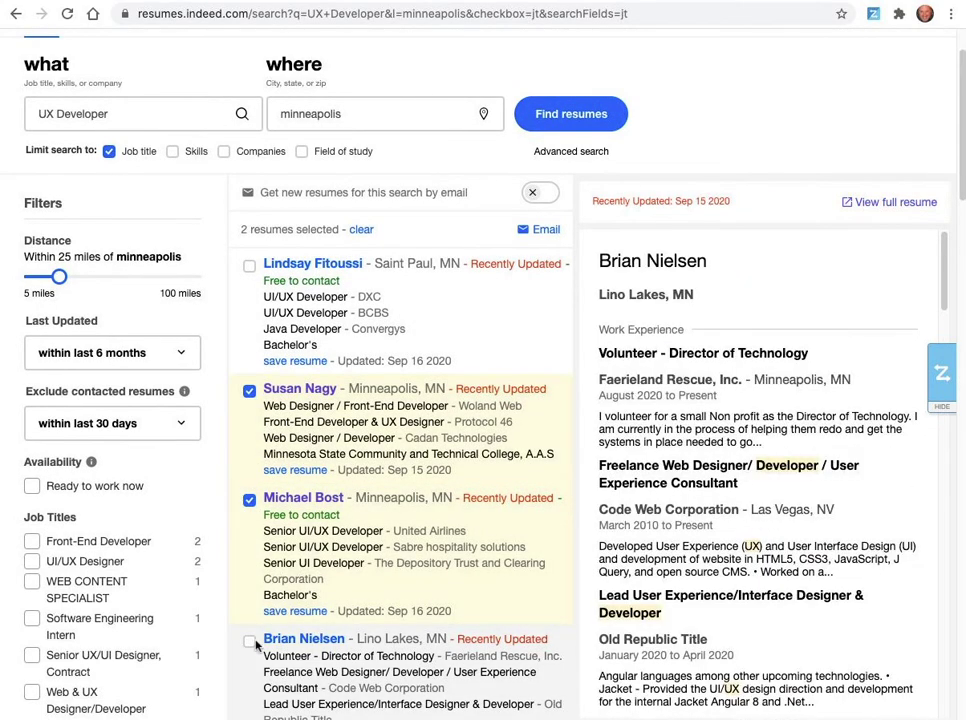
pyautogui.click(249, 642)
pyautogui.scroll(-2, 375, 455)
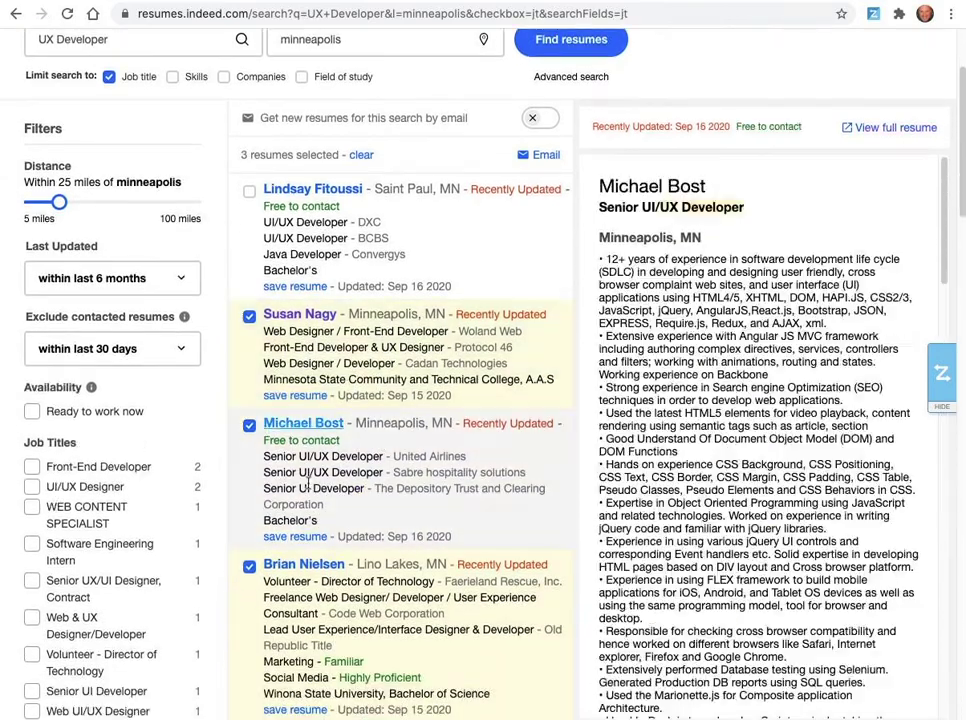
pyautogui.click(938, 376)
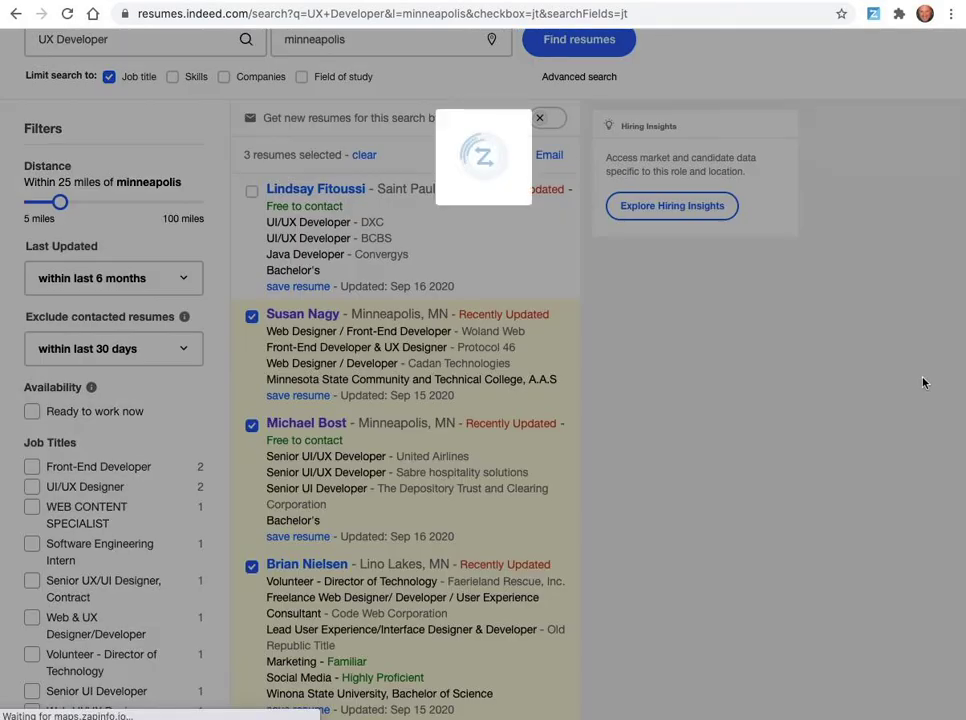
pyautogui.click(673, 164)
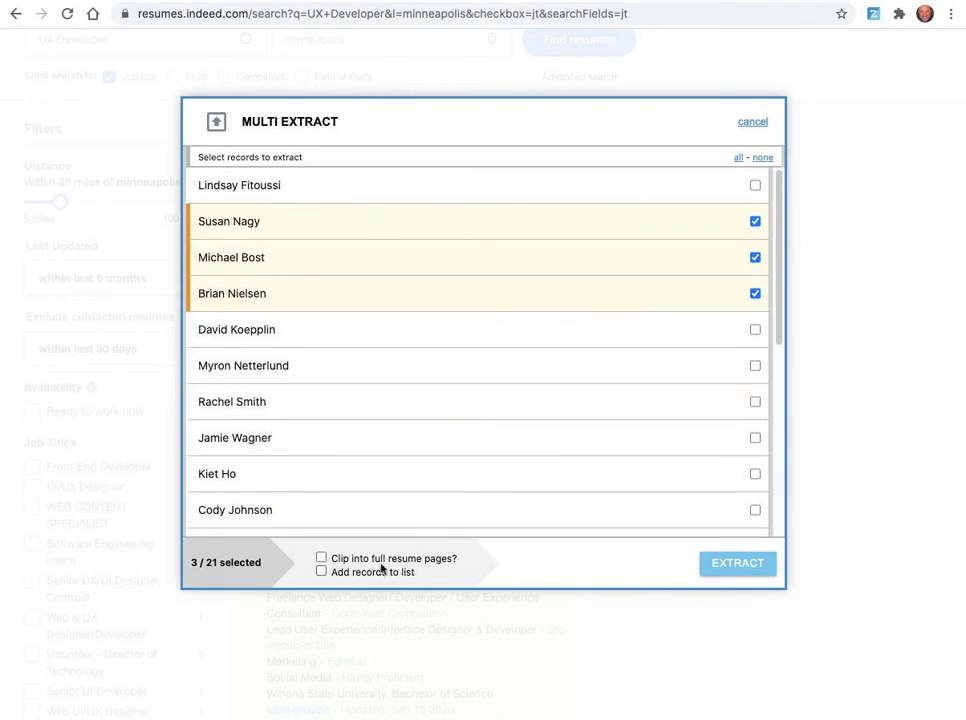
pyautogui.click(753, 122)
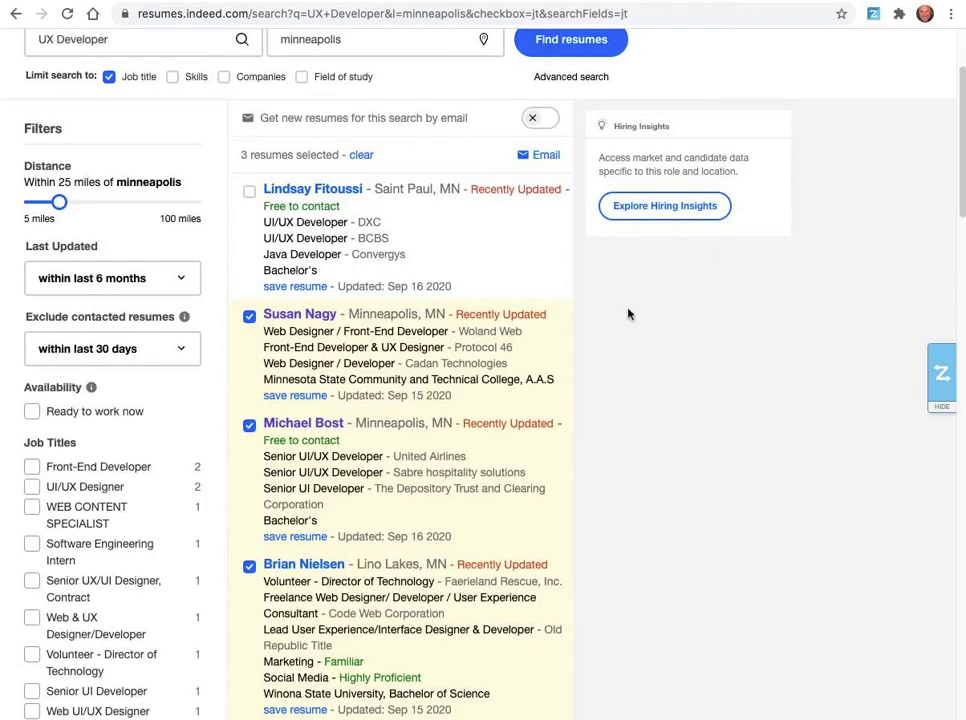
# - Clear the checkboxes on the three selected resumes
pyautogui.click(249, 316)
pyautogui.moveTo(400, 480)
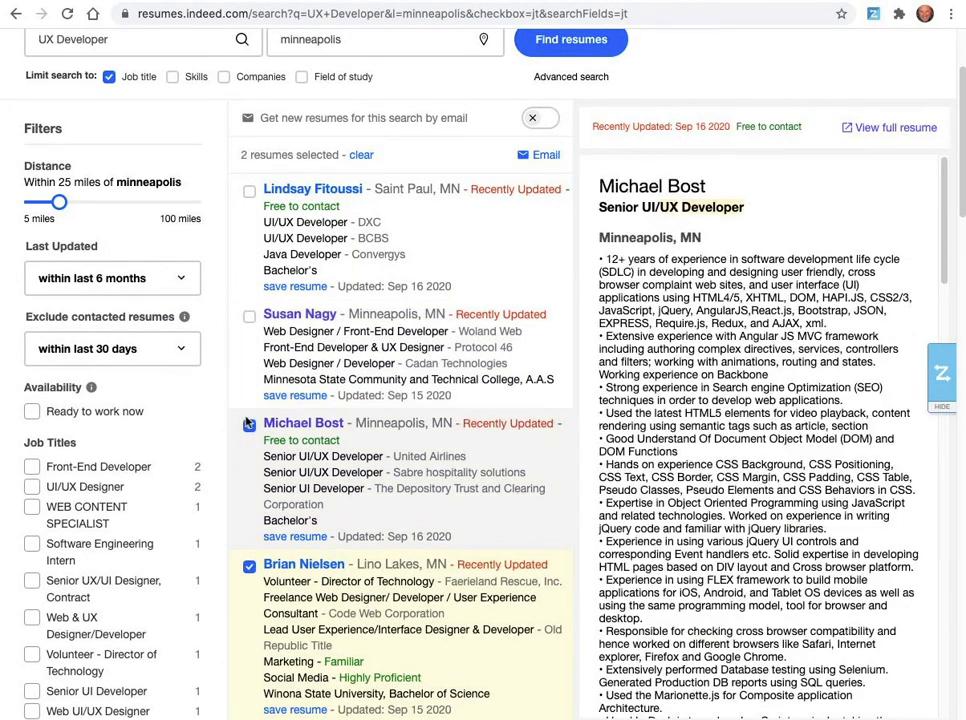
pyautogui.click(249, 424)
pyautogui.click(249, 566)
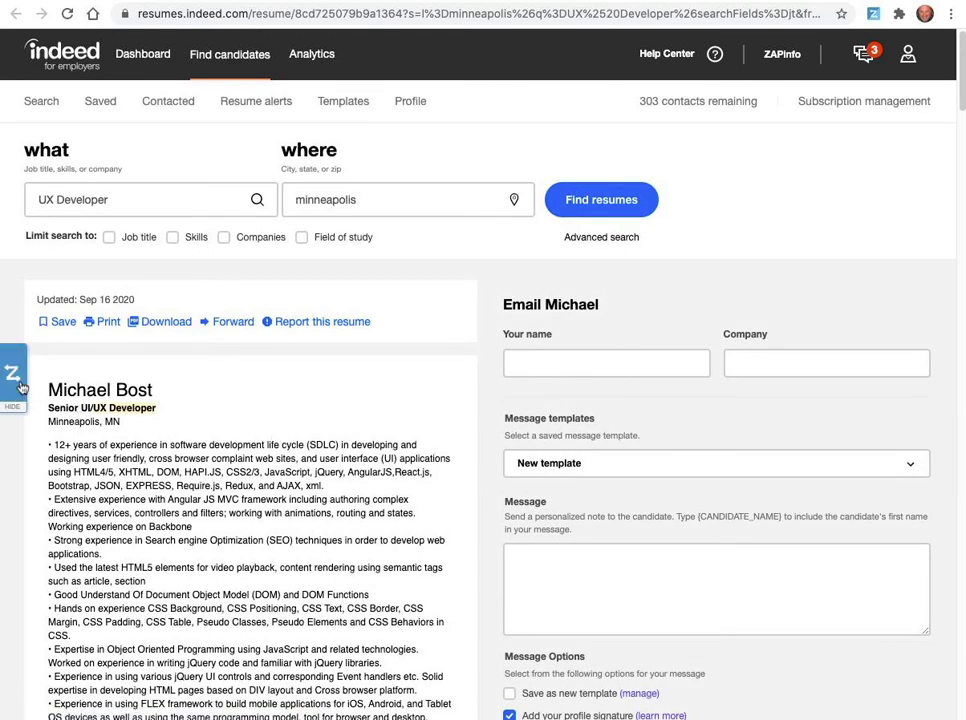
# - Extract the open resume with ZapInfo and review the duplicate-record options
pyautogui.click(21, 387)
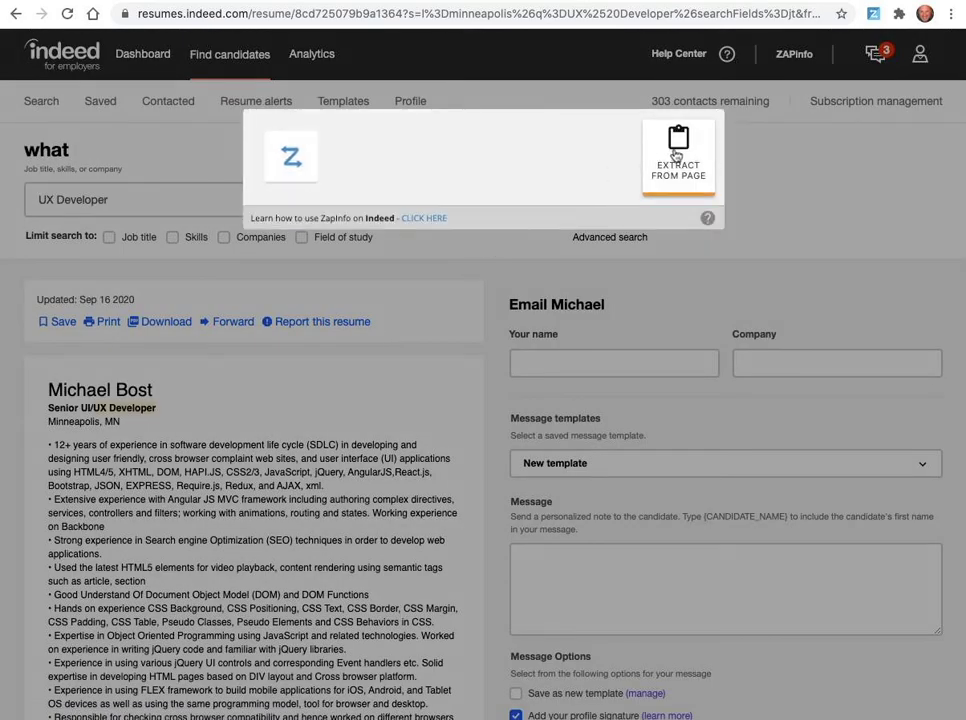
pyautogui.click(676, 155)
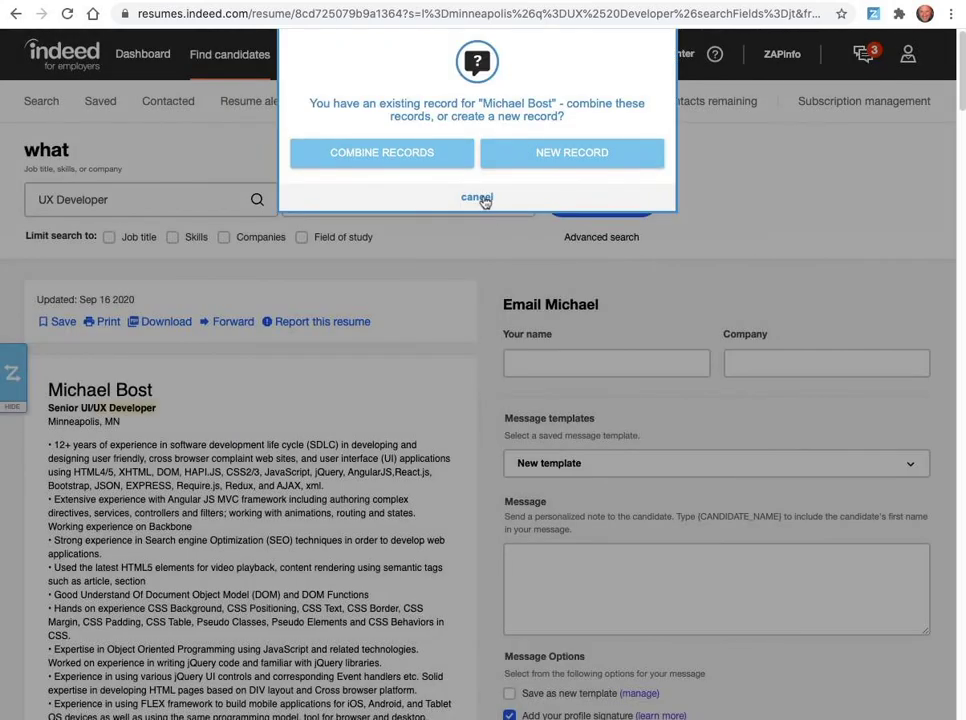
pyautogui.click(484, 202)
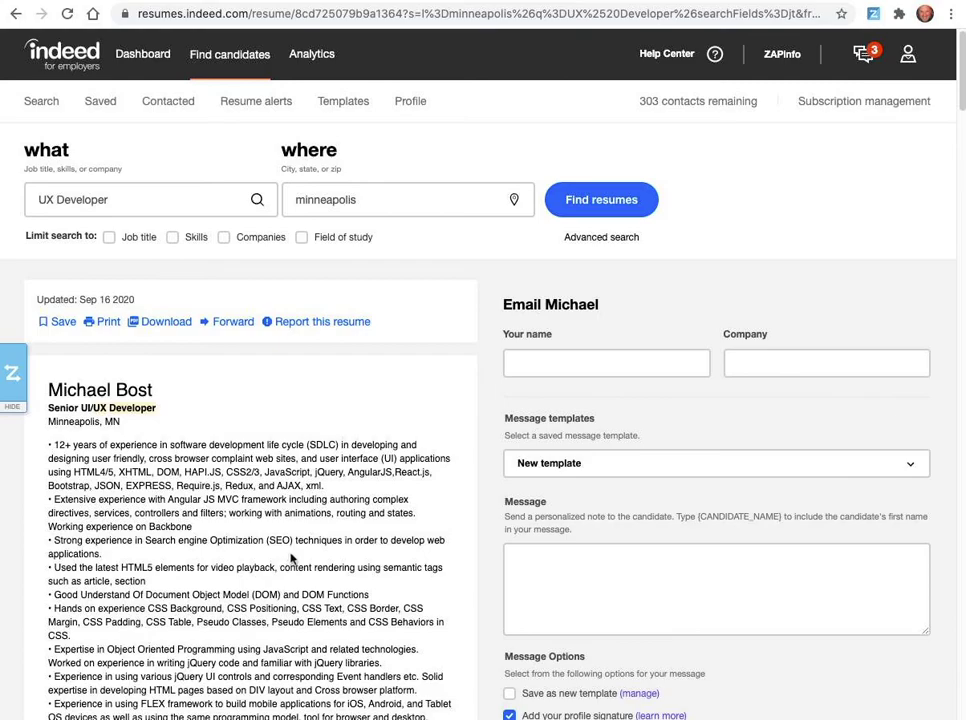
pyautogui.scroll(-3, 287, 558)
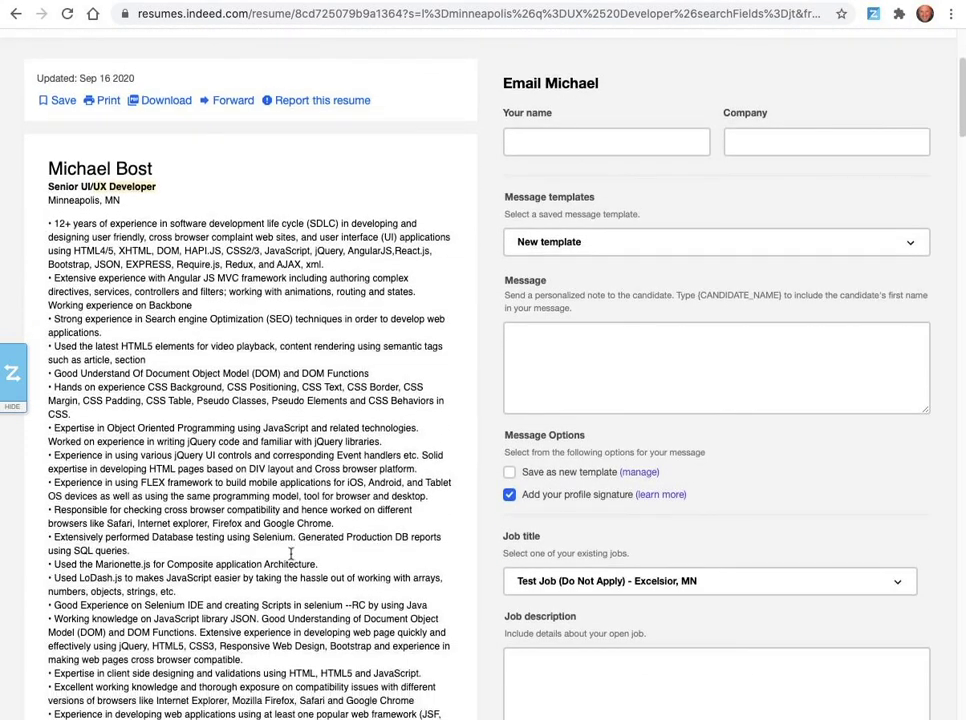
pyautogui.scroll(-3, 290, 555)
pyautogui.scroll(-3, 290, 555)
pyautogui.scroll(-3, 292, 558)
pyautogui.scroll(-2, 292, 559)
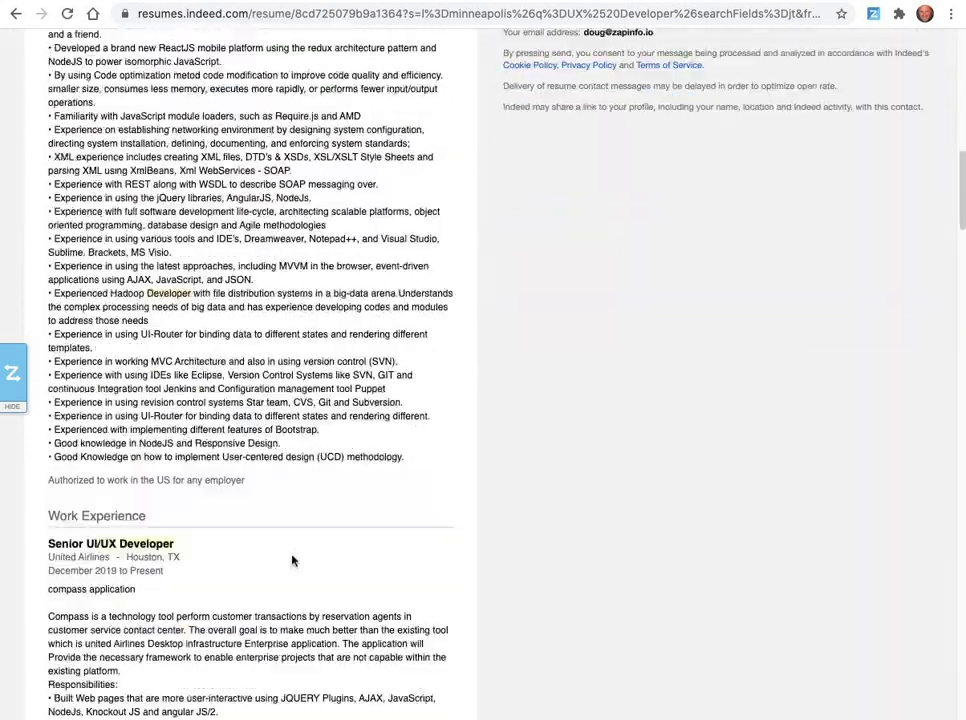
pyautogui.scroll(-3, 292, 559)
pyautogui.scroll(10, 292, 559)
pyautogui.scroll(3, 294, 550)
pyautogui.scroll(2, 295, 545)
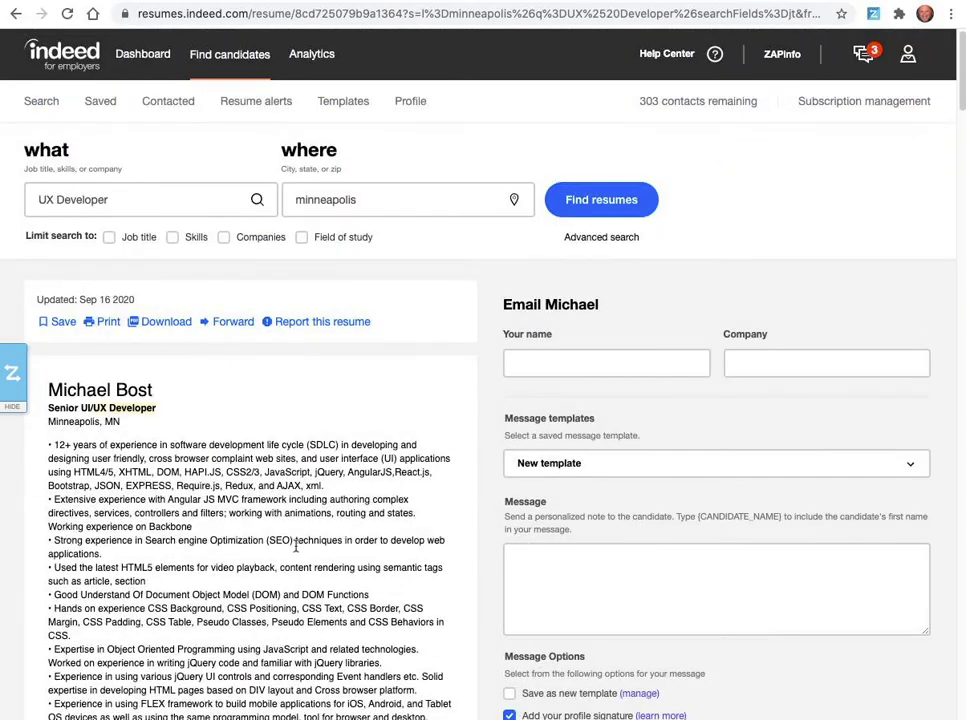
# - Go back from the resume to the 21 UX Developer results for Minneapolis
pyautogui.hotkey('alt', 'Left')
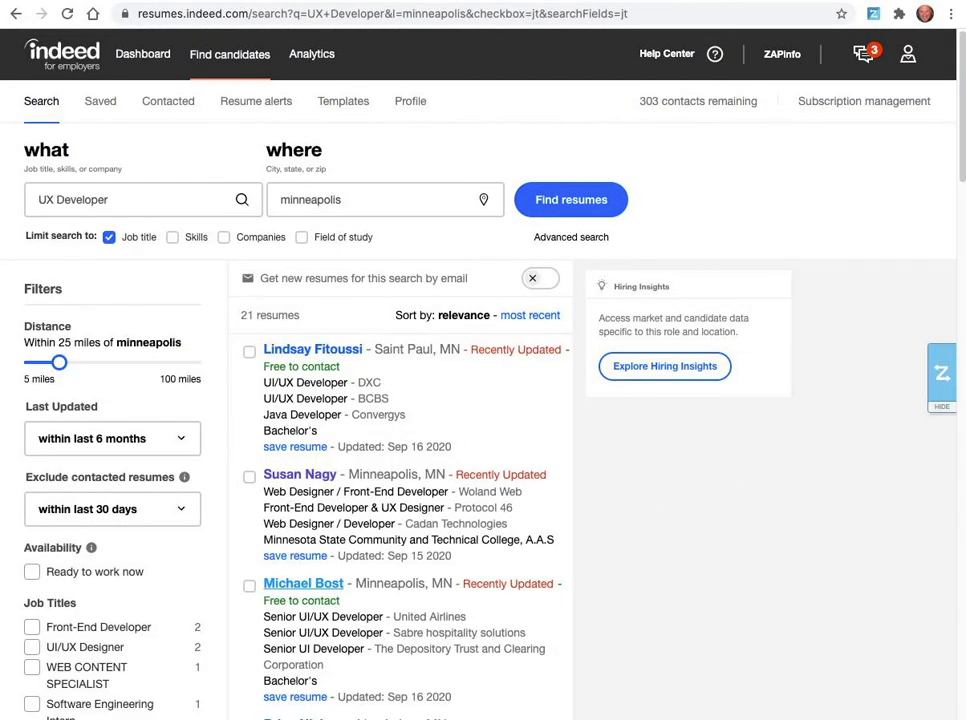